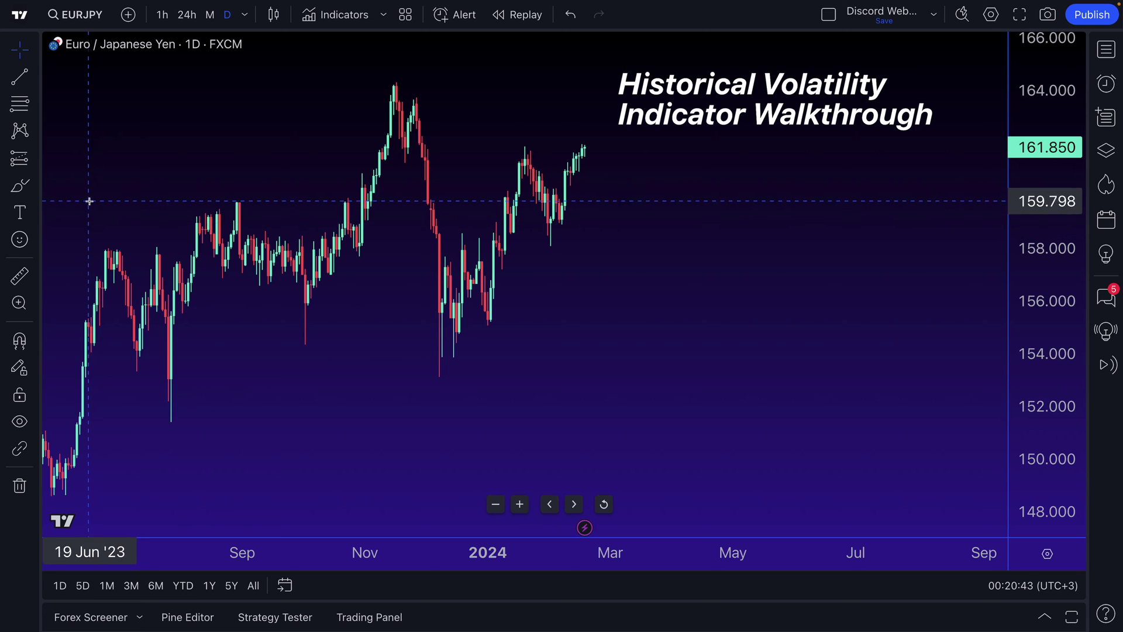
- Draw an orange 3px brush underline beneath the 'Historical Volatility Indicator Walkthrough' title
click(20, 186)
mouse_move(616, 147)
mouse_down()
mouse_move(965, 129)
mouse_move(608, 138)
mouse_move(911, 138)
mouse_move(651, 150)
mouse_up()
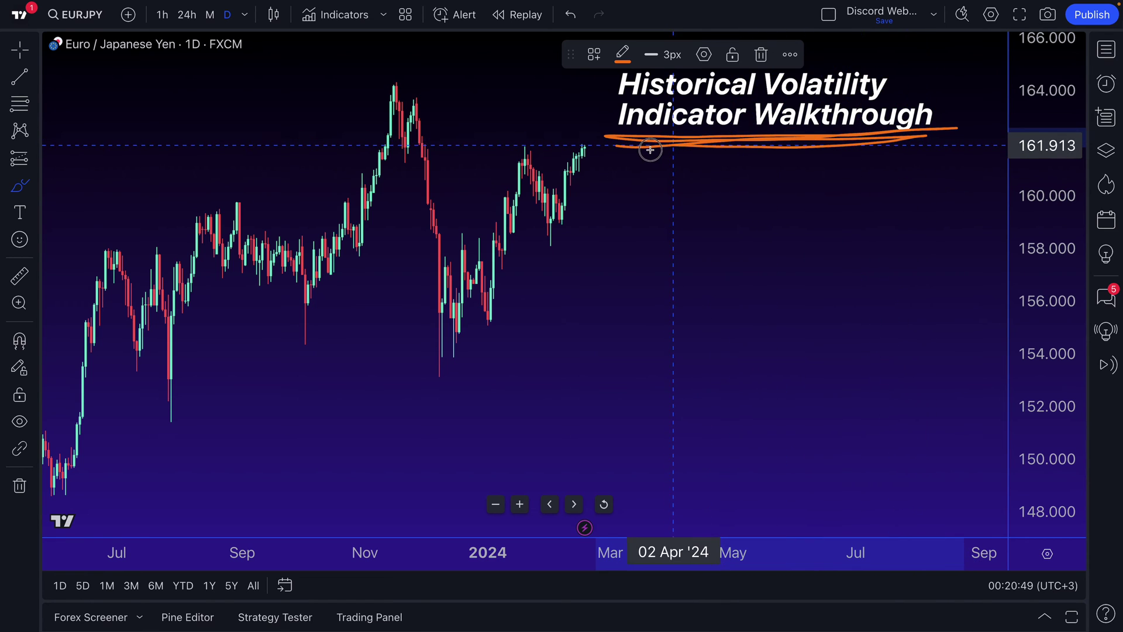
mouse_move(567, 56)
mouse_down()
mouse_move(654, 396)
mouse_move(698, 483)
mouse_up()
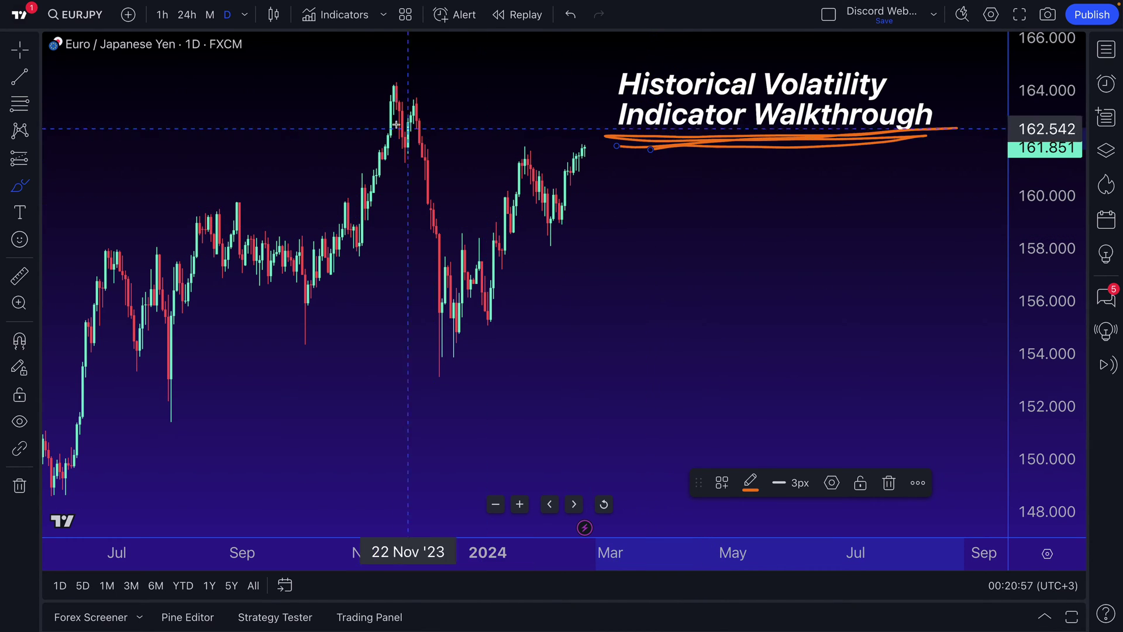
- In the Indicators library's Technicals section, browse the Strategies, Profiles and Patterns tabs
click(329, 23)
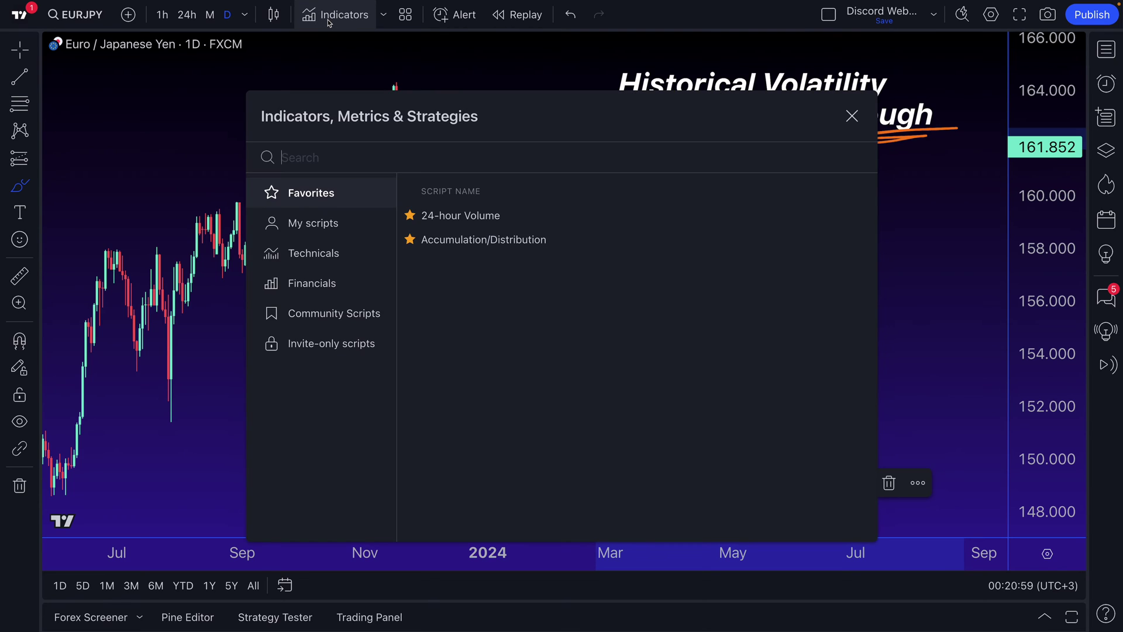
click(332, 255)
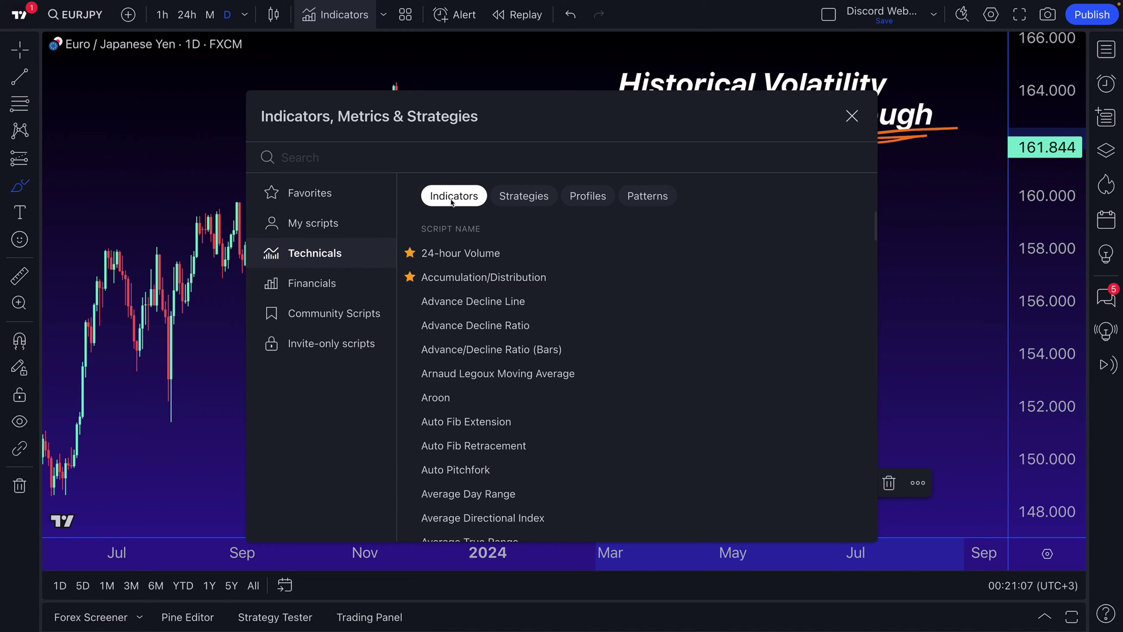
click(543, 200)
click(594, 200)
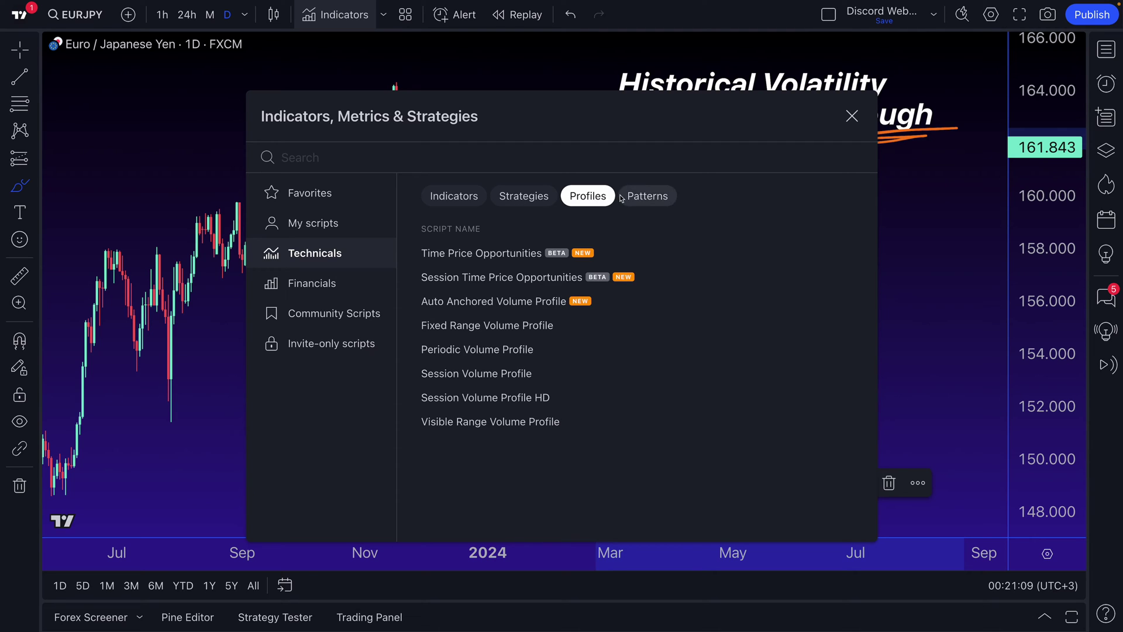
click(638, 198)
click(437, 202)
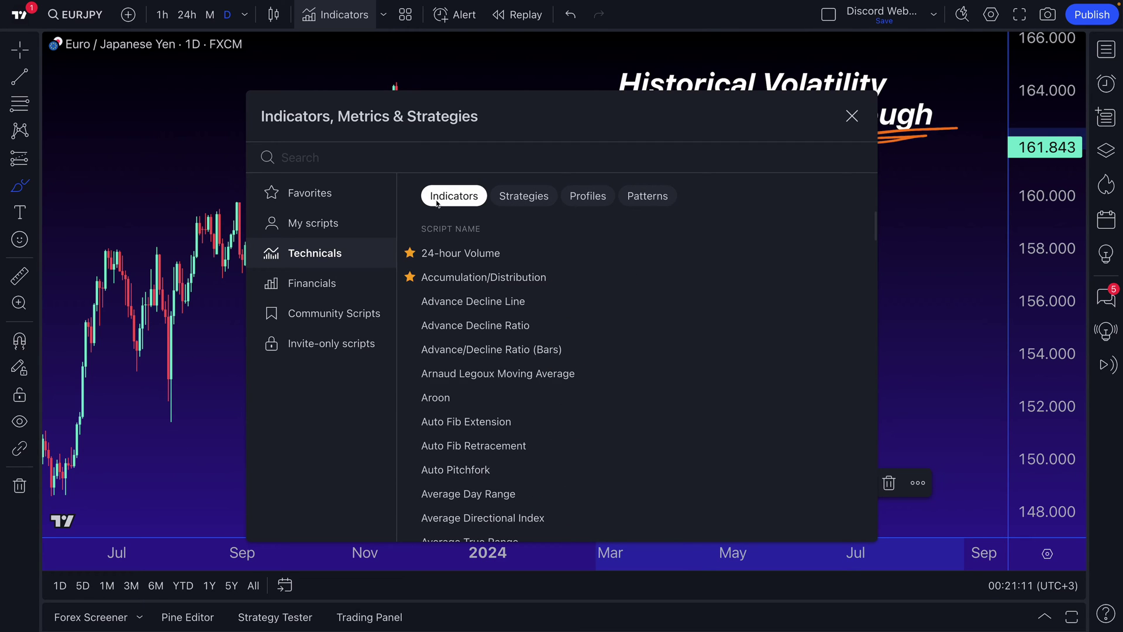
- Star Historical Volatility as a favourite and add it to the EURJPY chart
scroll(475, 395, down, 15)
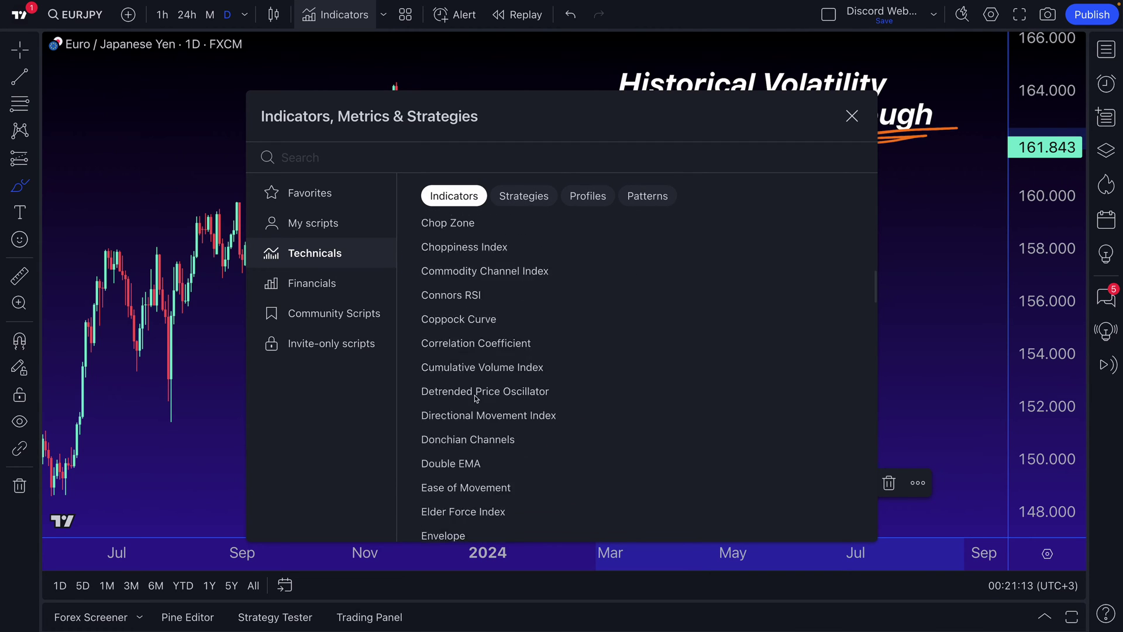
scroll(477, 385, up, 6)
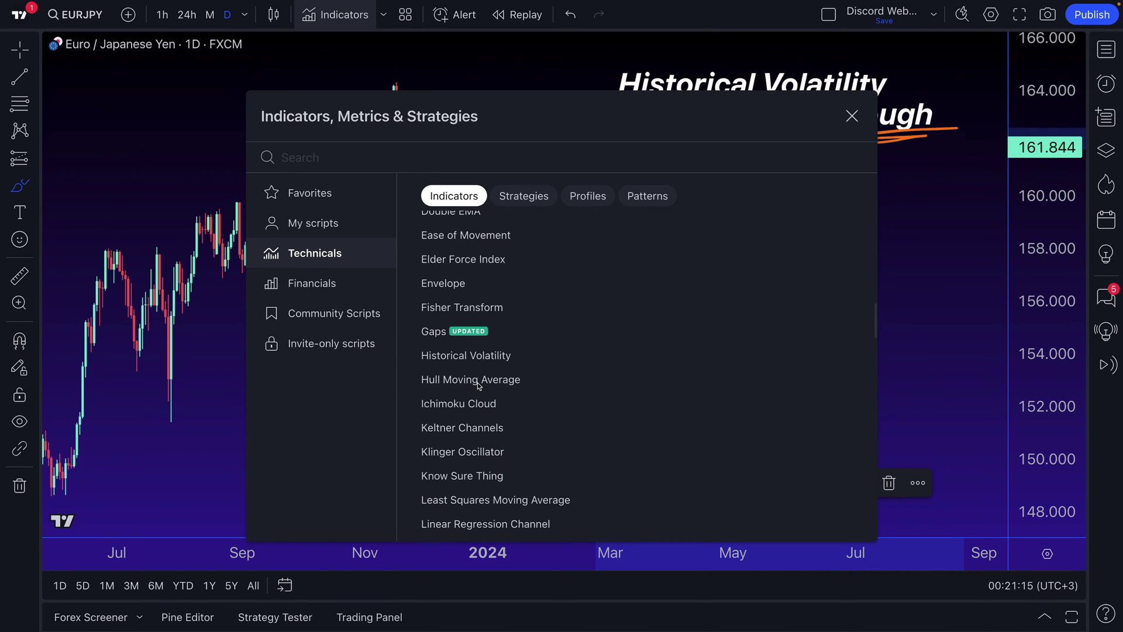
click(410, 355)
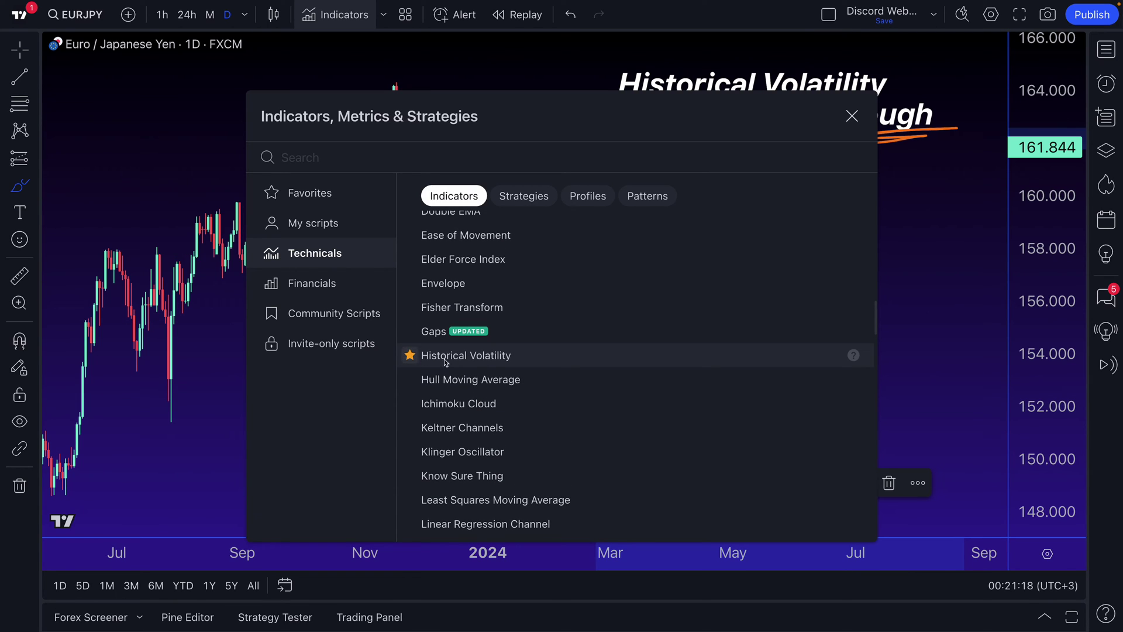
click(477, 357)
- Delete the orange brush stroke and the walkthrough title text from the chart
click(852, 115)
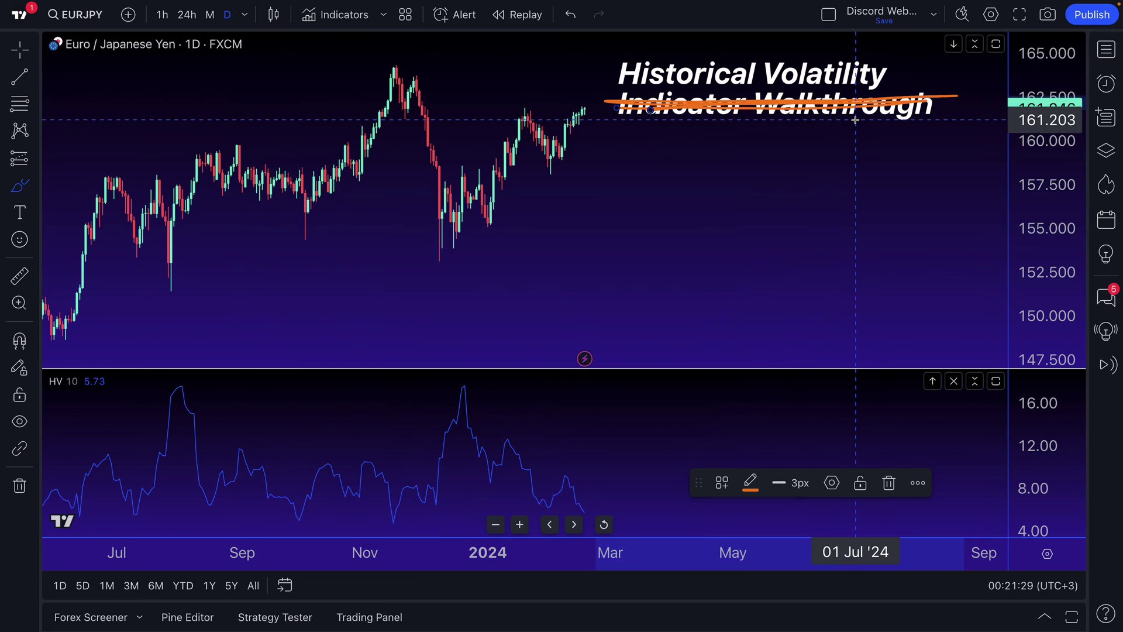
click(19, 49)
drag(711, 104, 711, 130)
key(Delete)
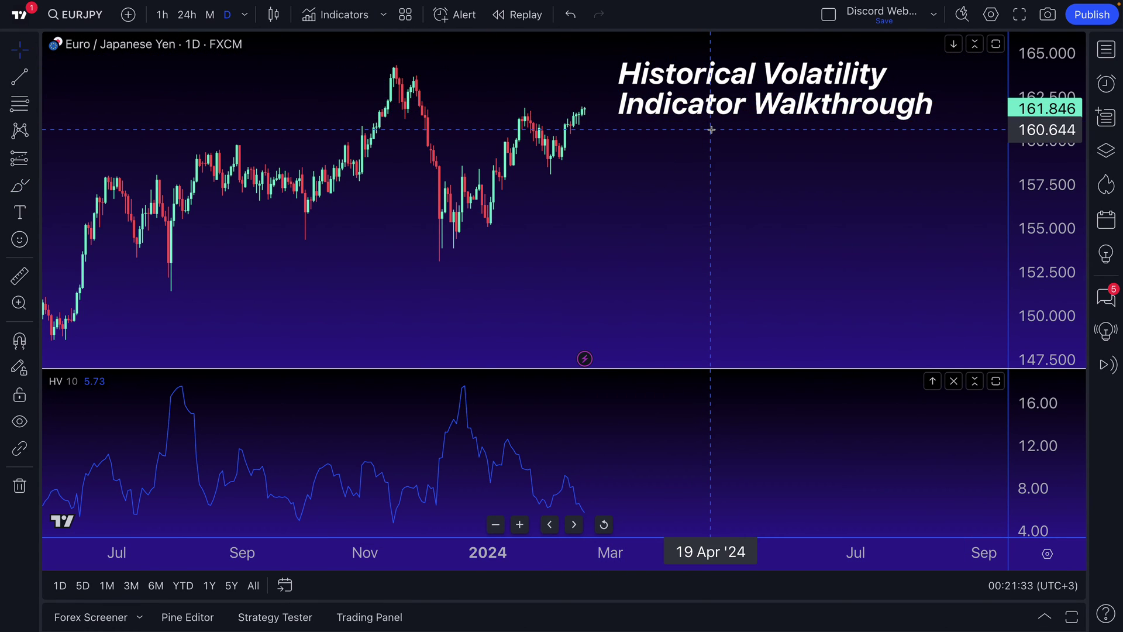
click(713, 115)
key(Delete)
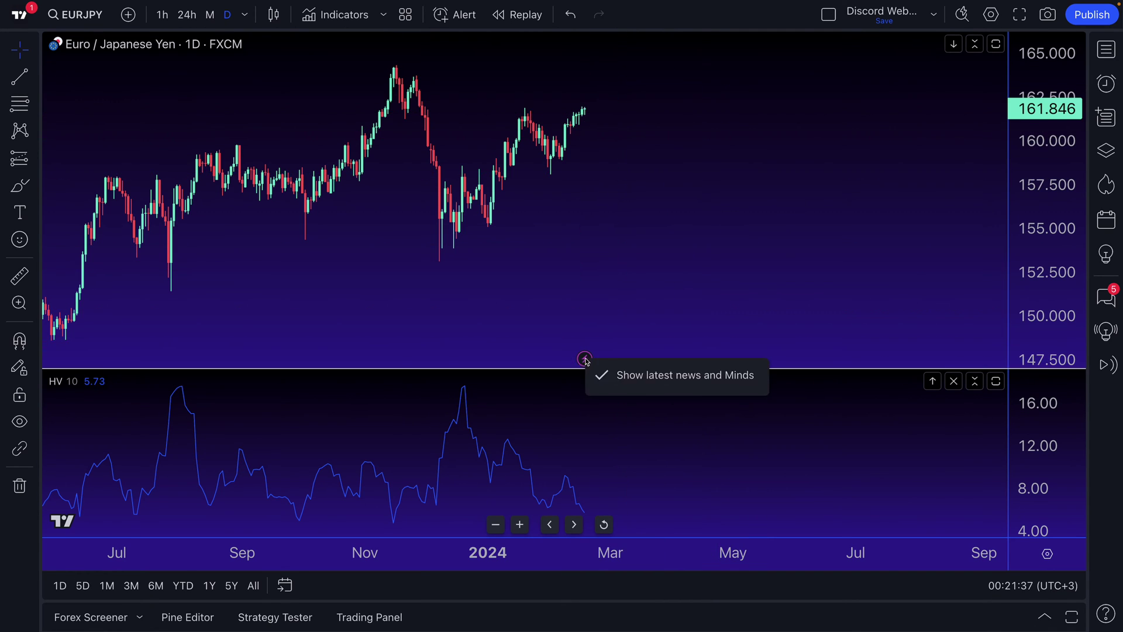
- Zoom out and drag the divider up to make the Historical Volatility pane taller
scroll(550, 346, down, 5)
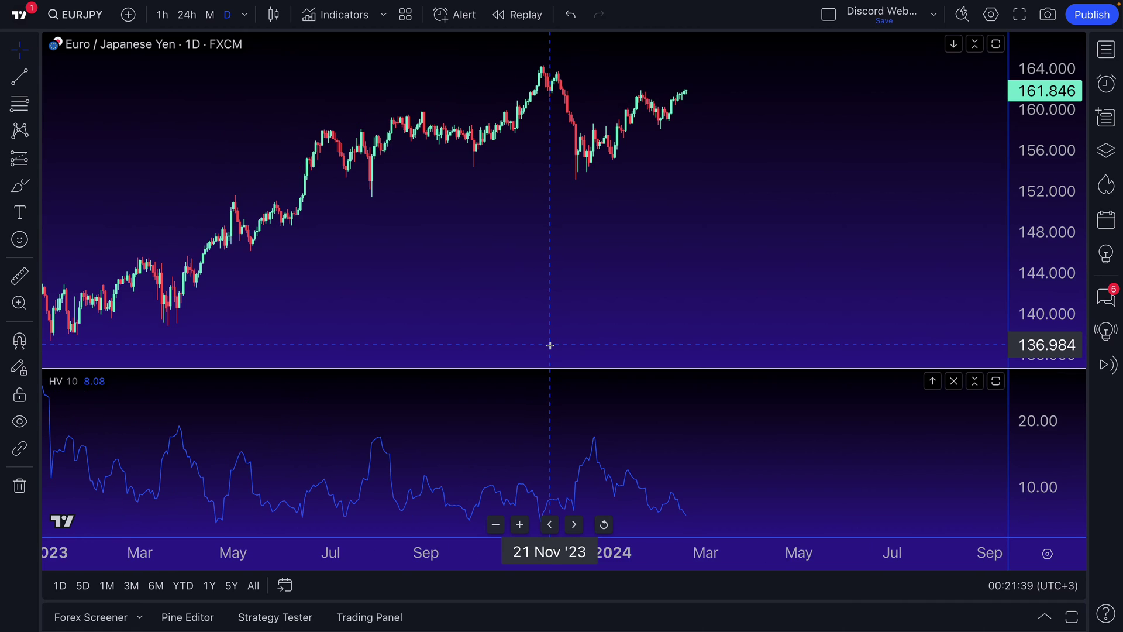
scroll(553, 337, down, 2)
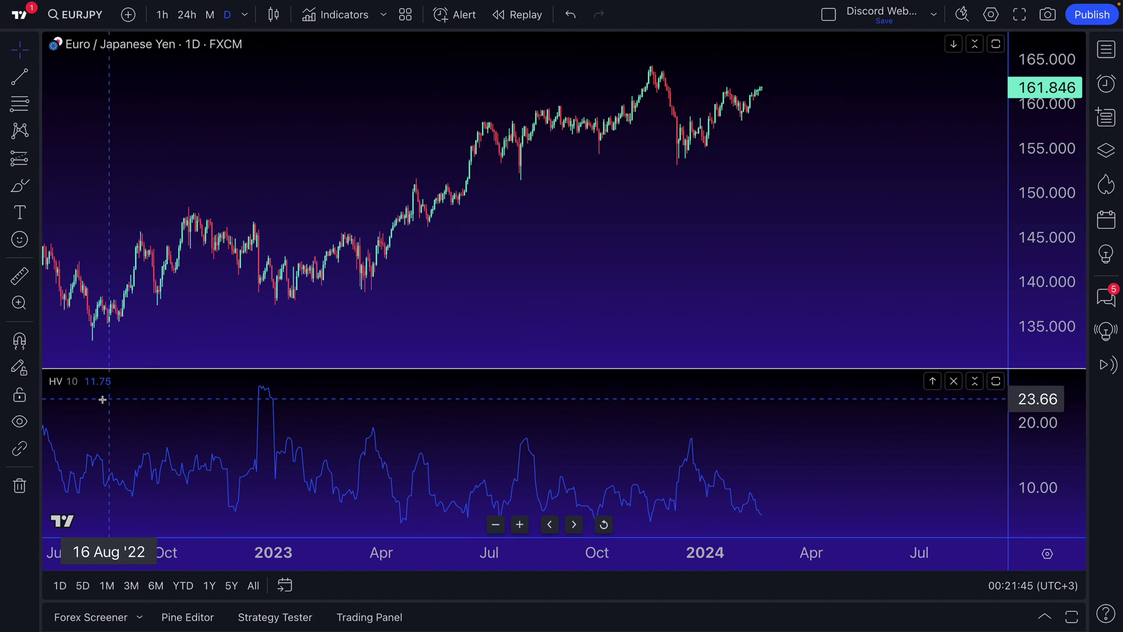
mouse_move(51, 387)
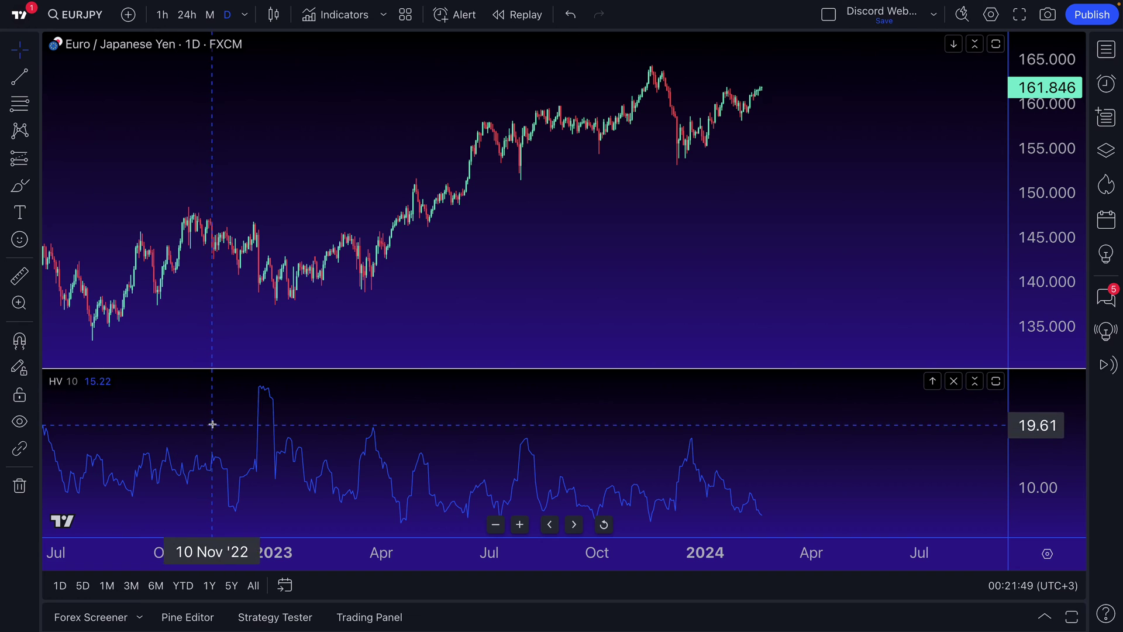
scroll(460, 408, down, 3)
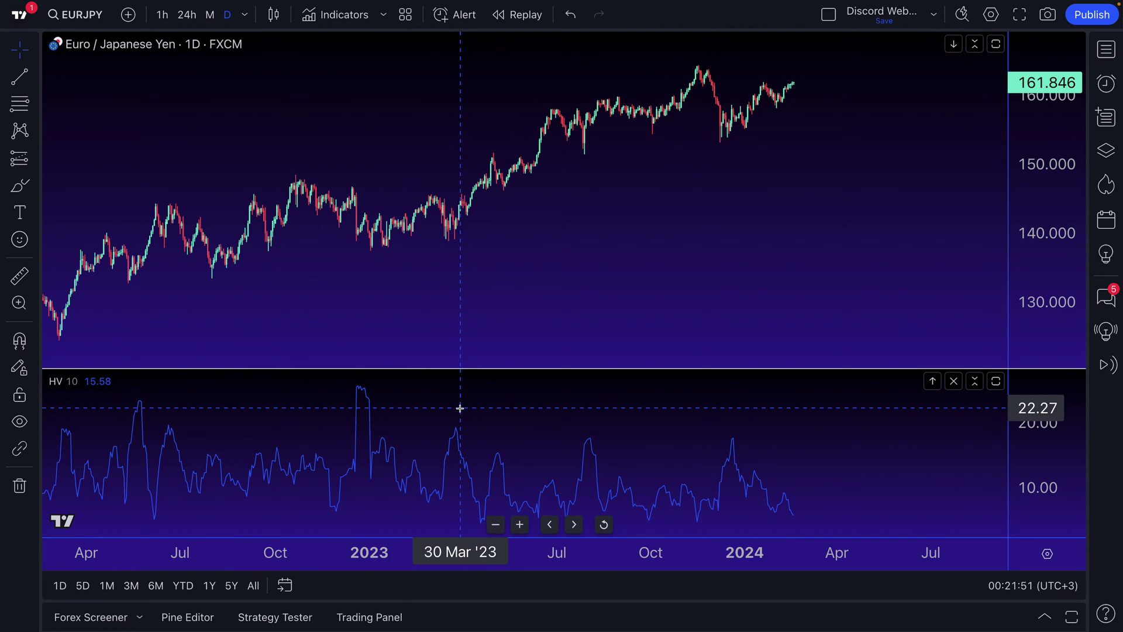
drag(363, 370, 358, 308)
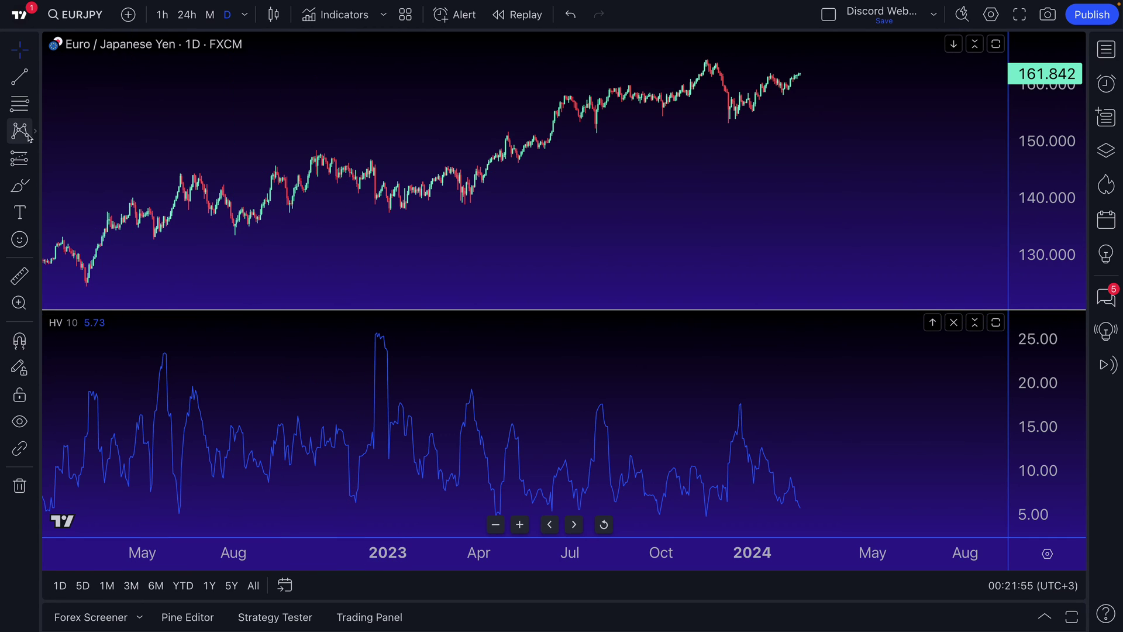
click(19, 77)
click(353, 324)
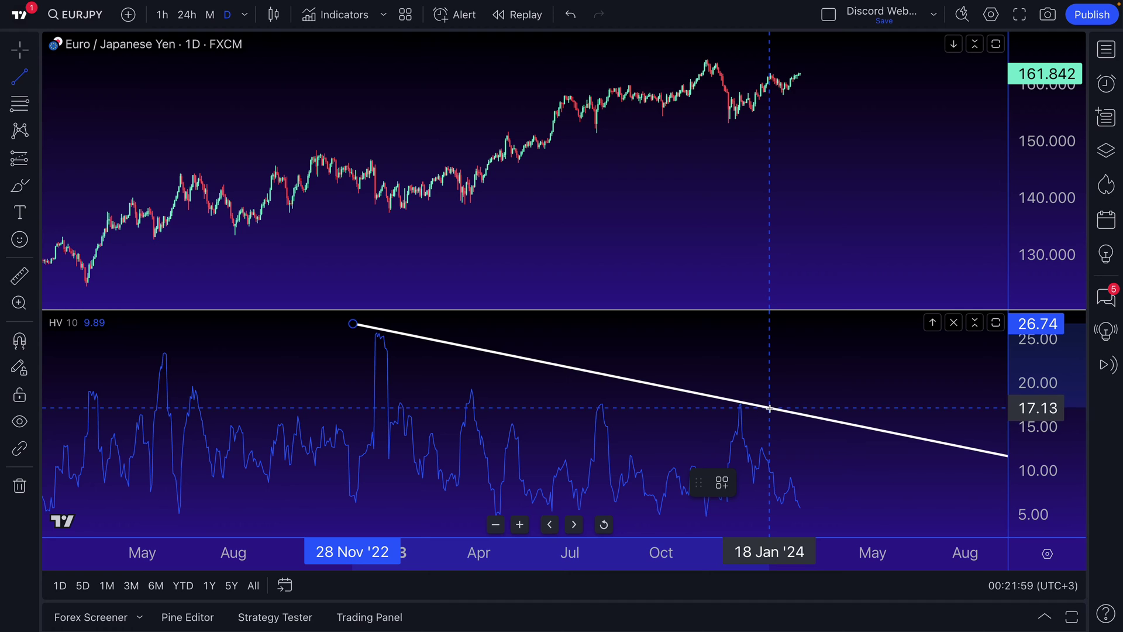
click(769, 410)
drag(354, 325, 353, 326)
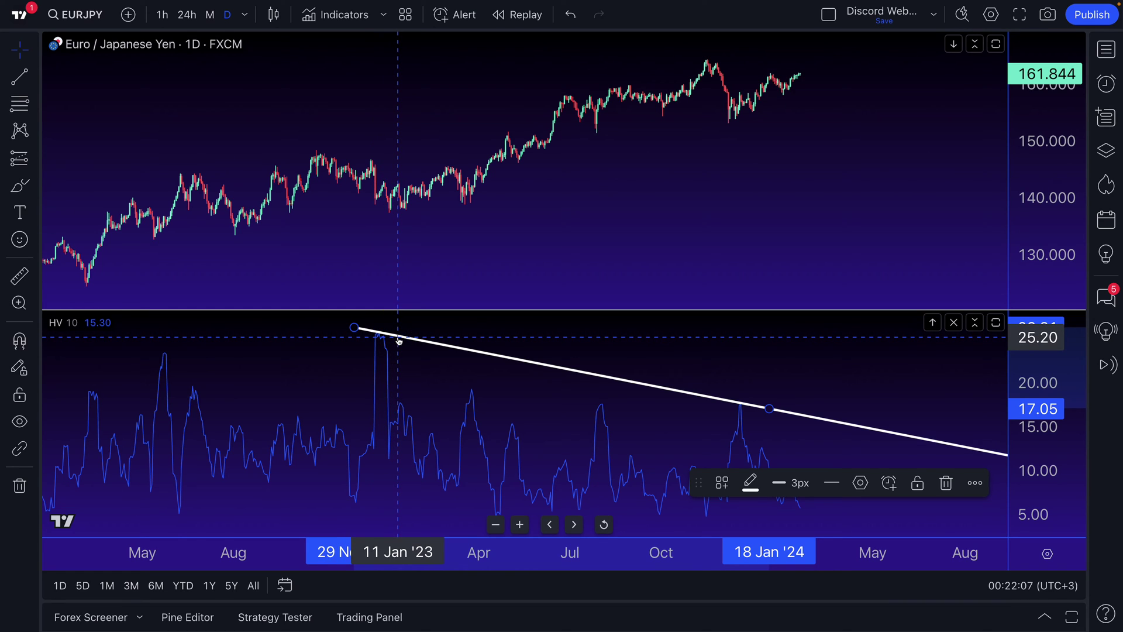
key(Delete)
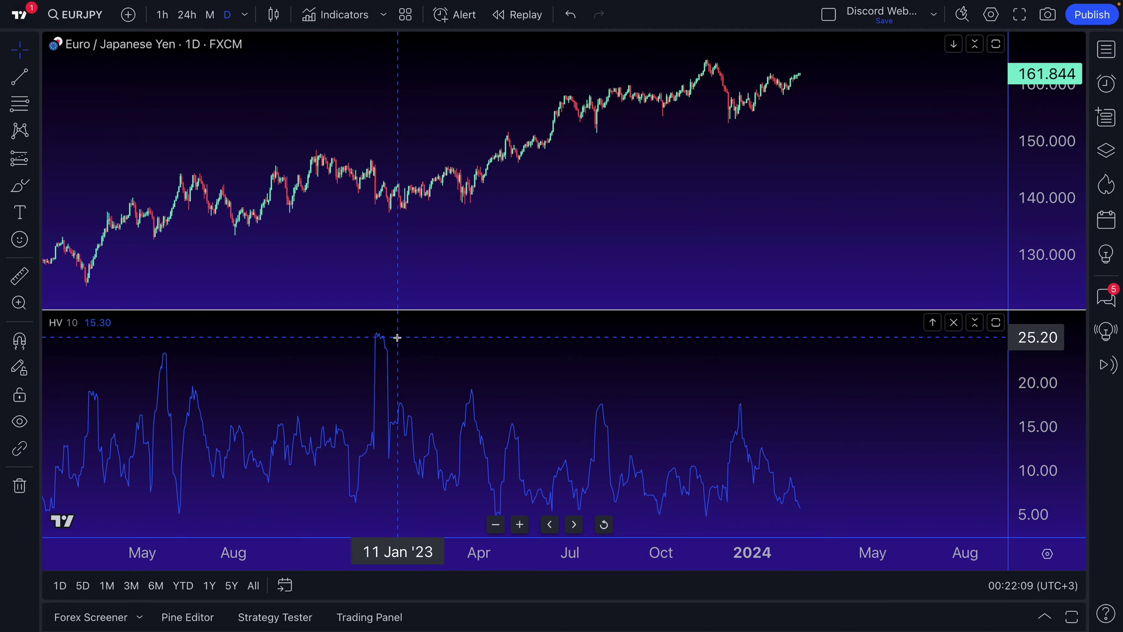
scroll(409, 334, up, 1)
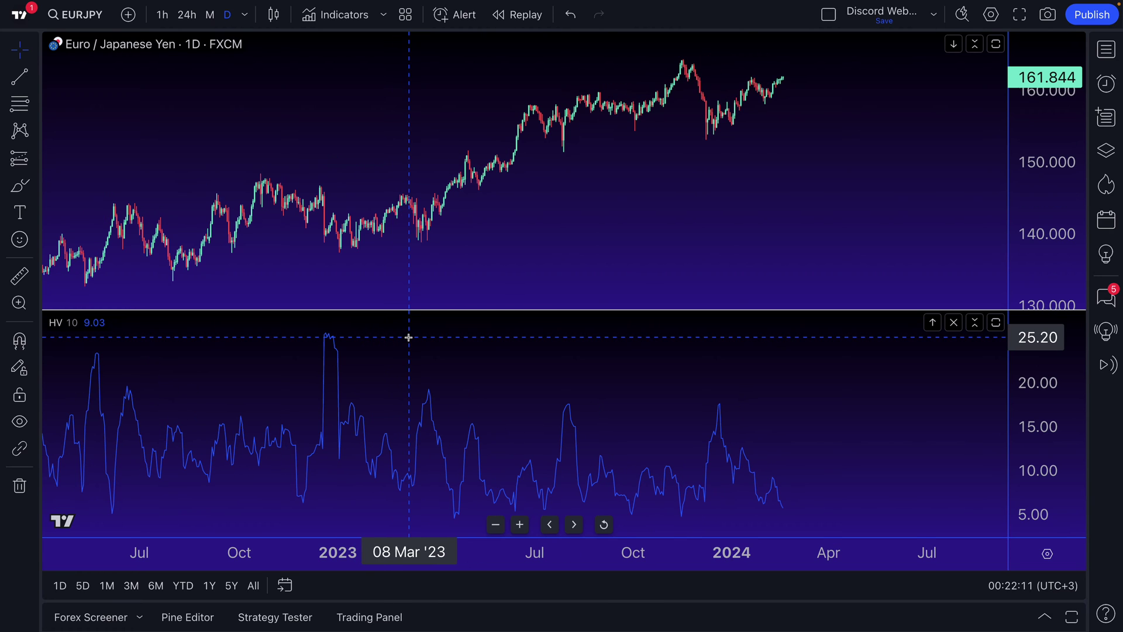
scroll(391, 372, down, 1)
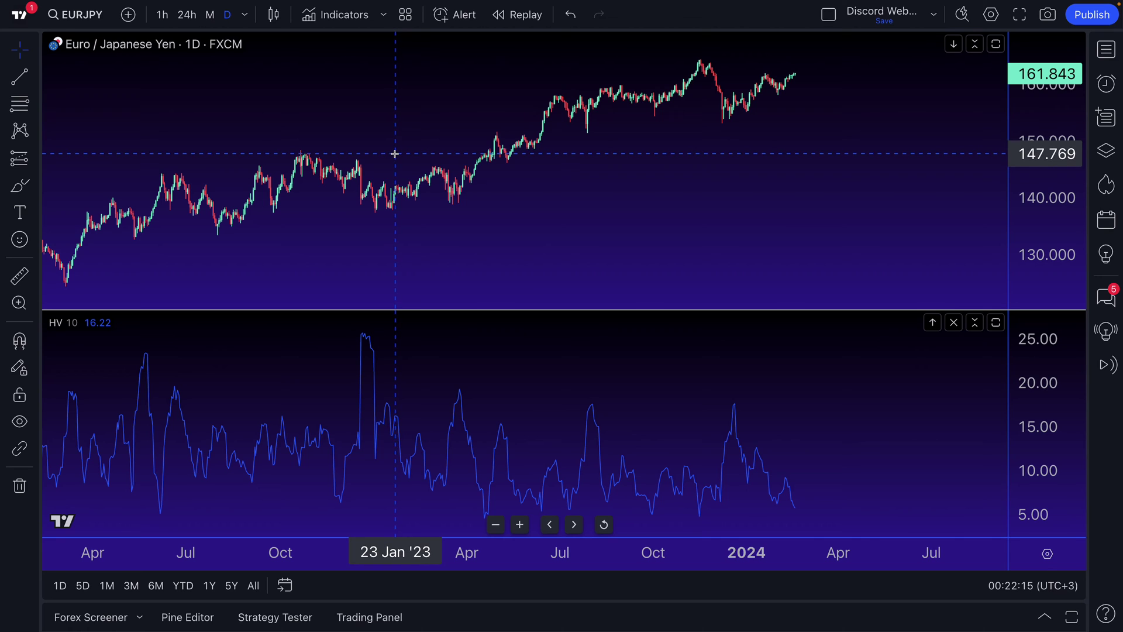
- Load the Tesla (TSLA) chart, correcting the mistyped TLSA ticker
click(82, 24)
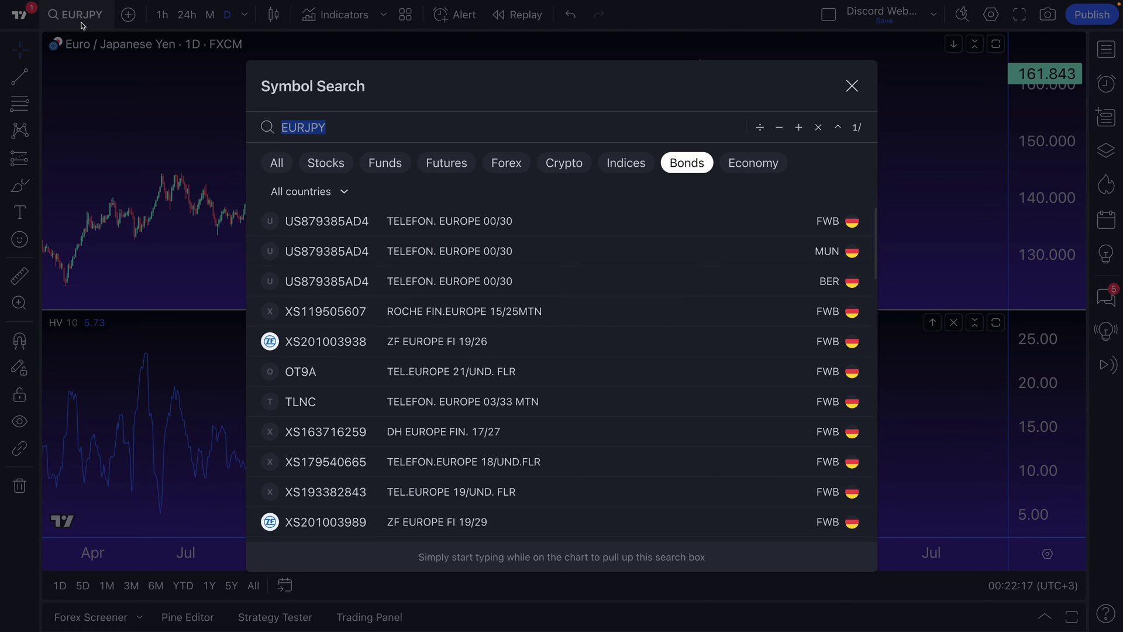
text(TLSA)
key(Return)
click(82, 25)
text(TSLA)
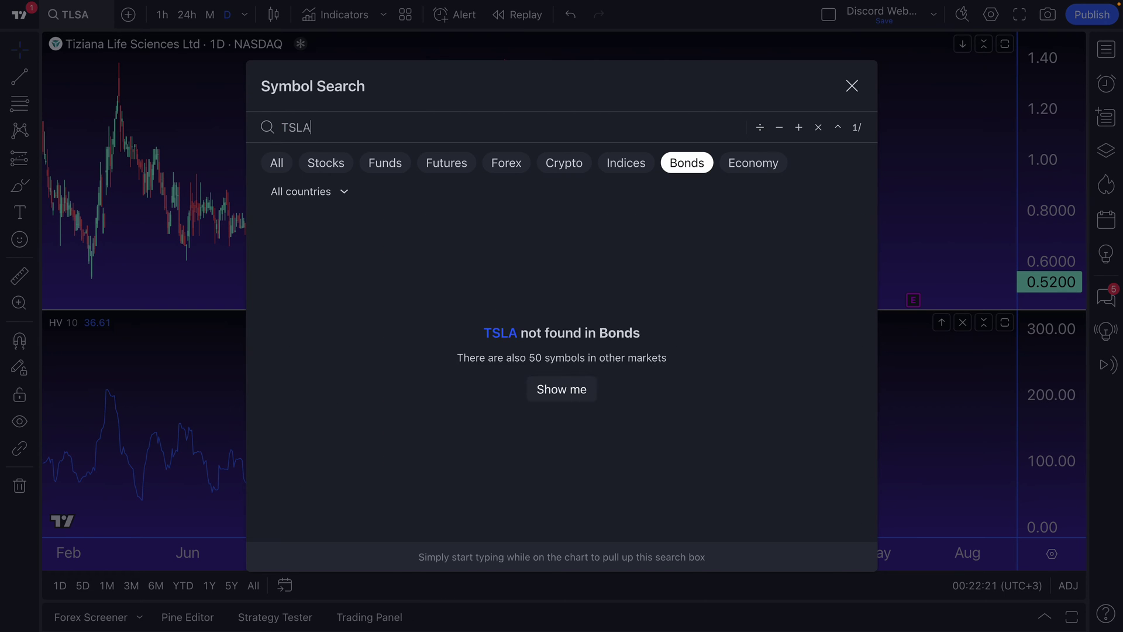
key(Return)
- Switch the chart to Bitcoin / U.S. Dollar (BTCUSD)
click(82, 25)
text(BTCUSD)
key(Return)
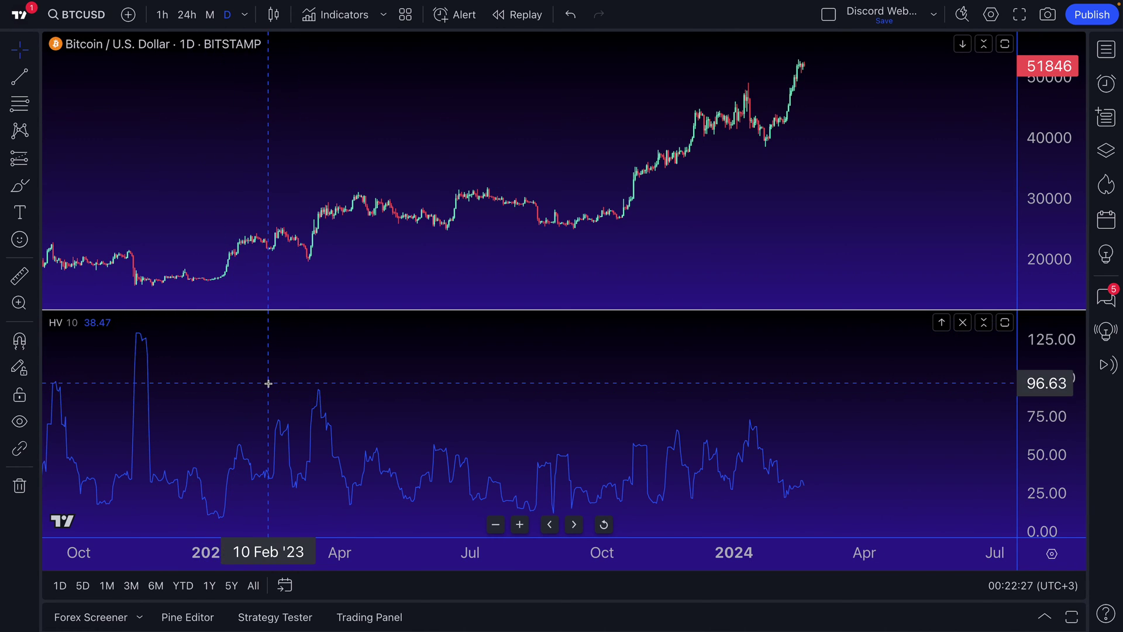
scroll(378, 406, up, 3)
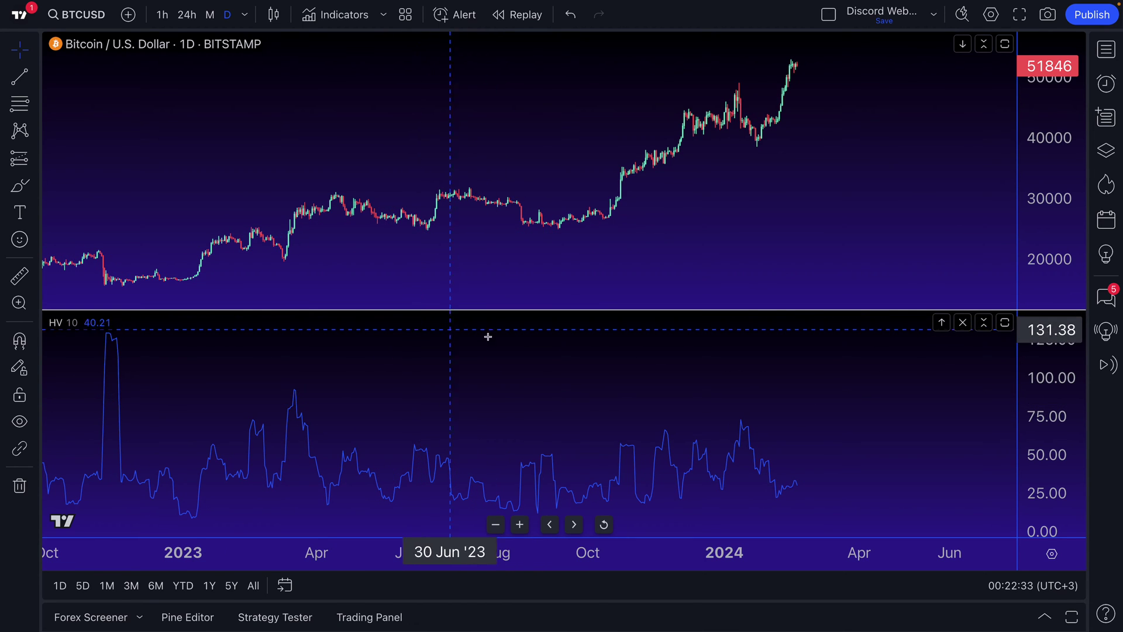
scroll(622, 423, up, 5)
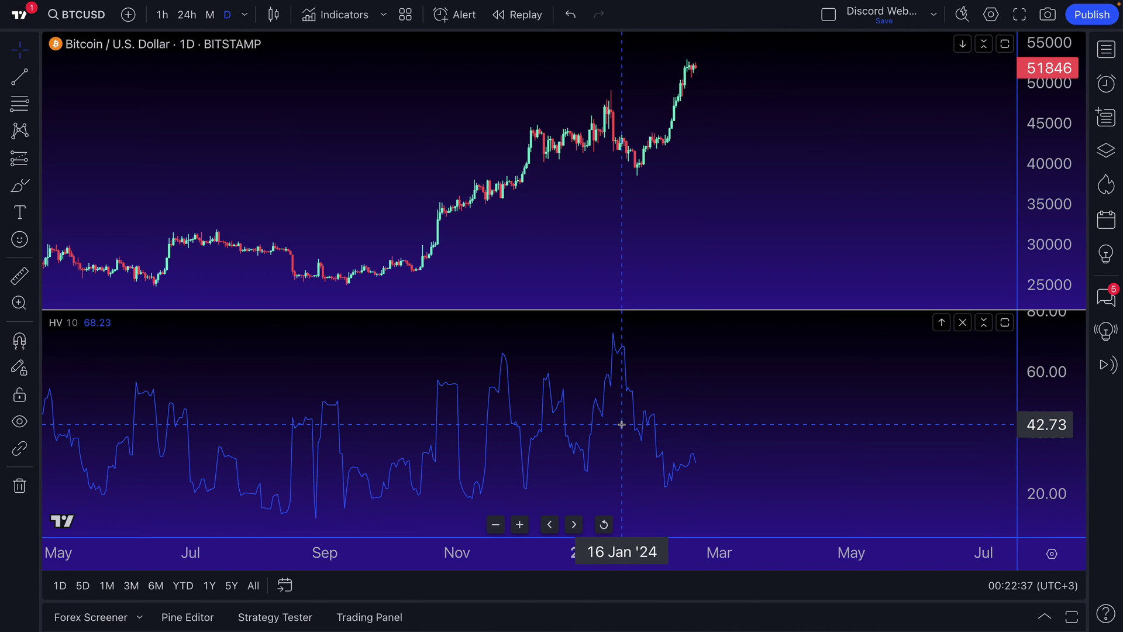
scroll(622, 425, down, 3)
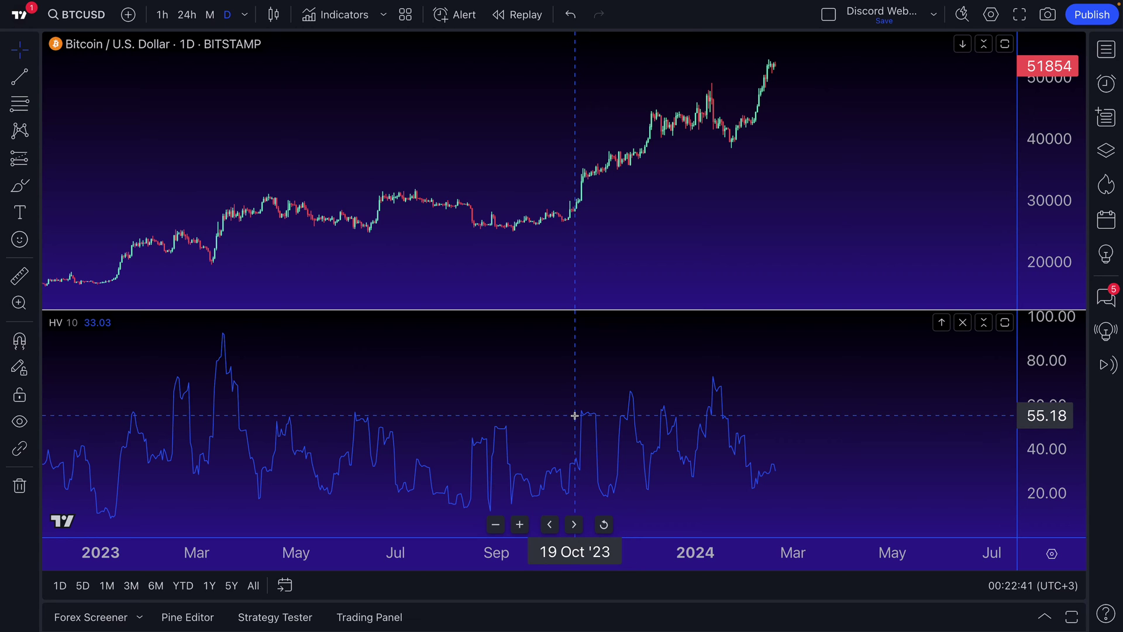
mouse_move(54, 331)
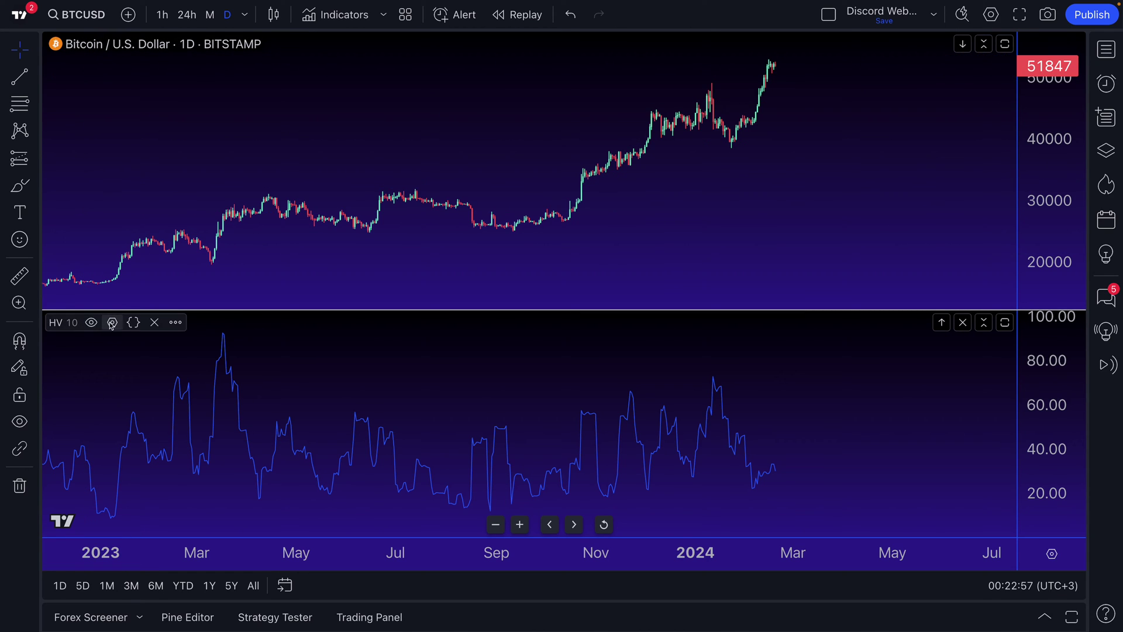
- In the HV settings Inputs tab, set the Timeframe to 1 week
click(112, 323)
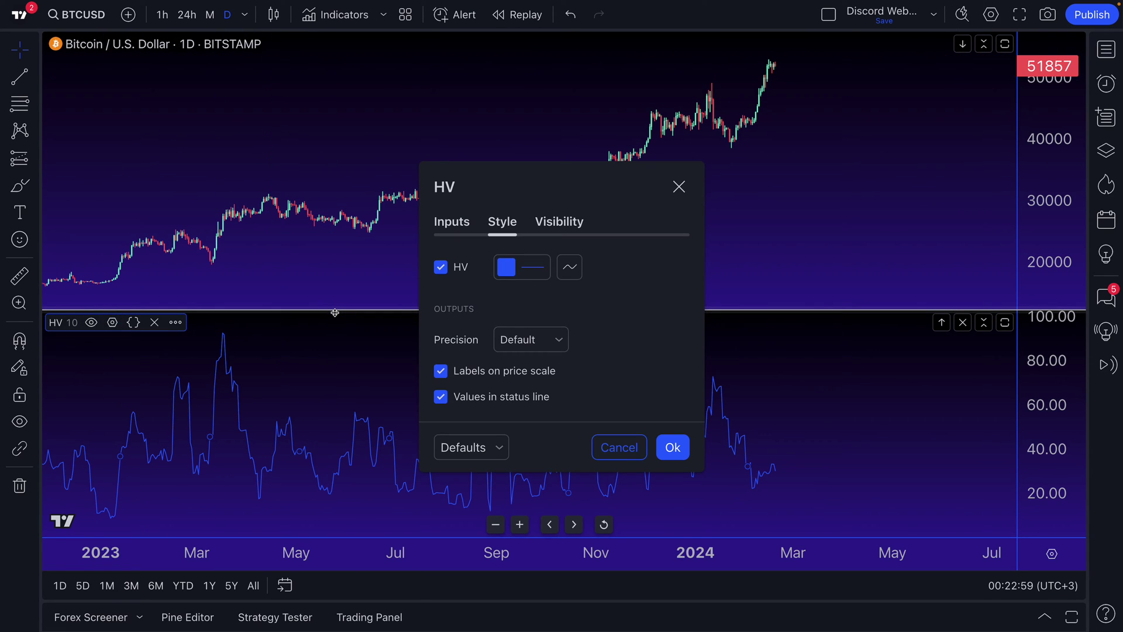
click(455, 225)
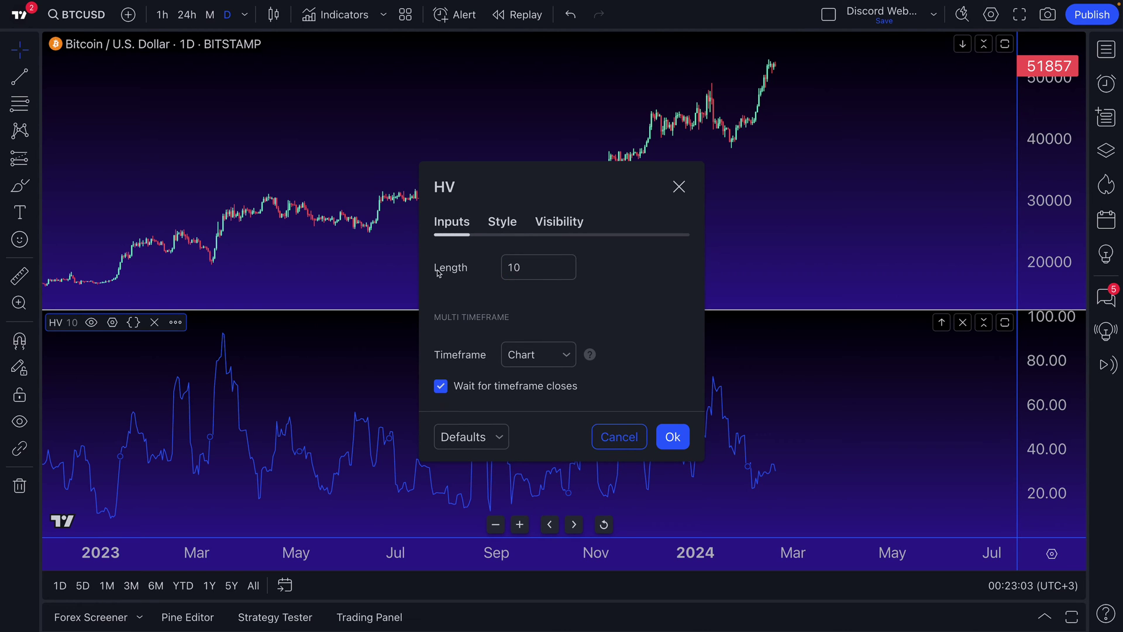
drag(573, 168, 275, 103)
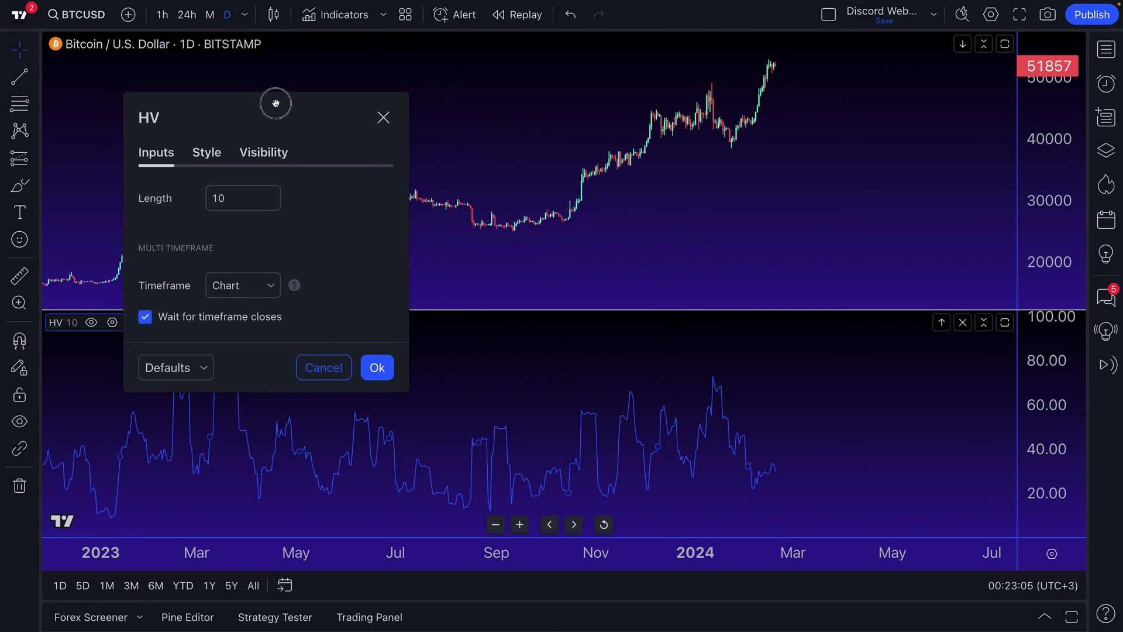
click(231, 199)
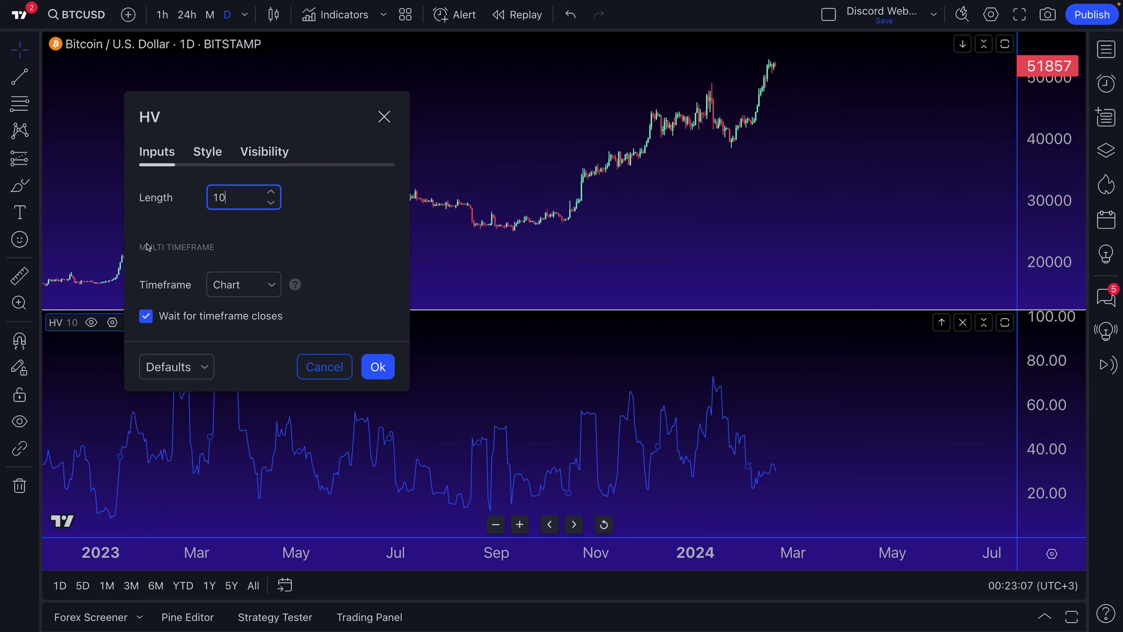
click(234, 293)
click(326, 269)
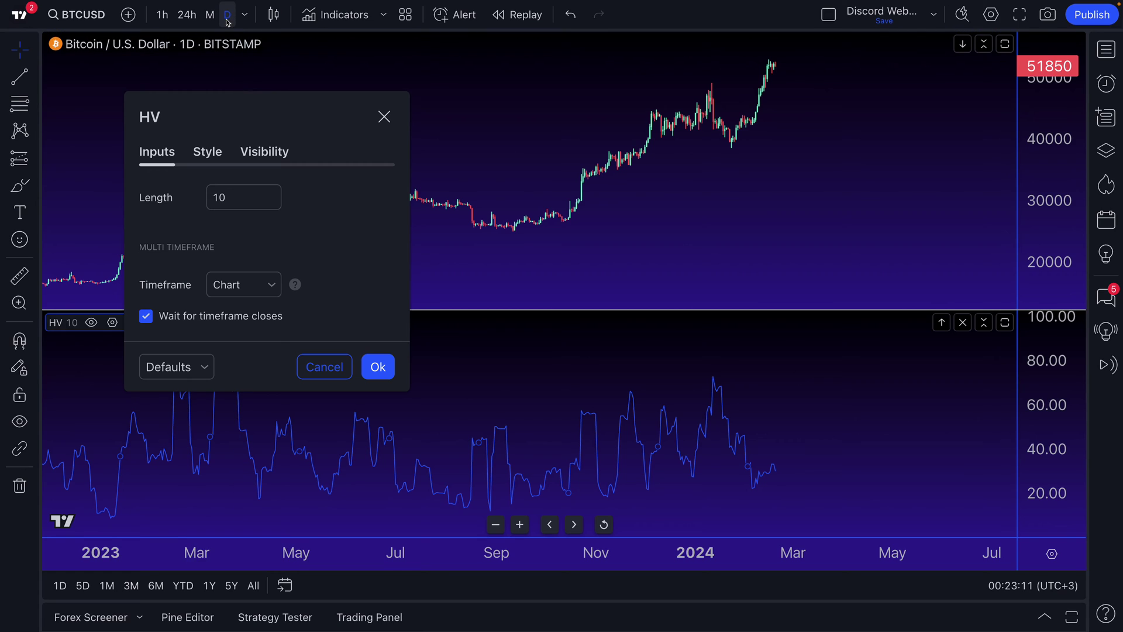
click(228, 205)
click(257, 285)
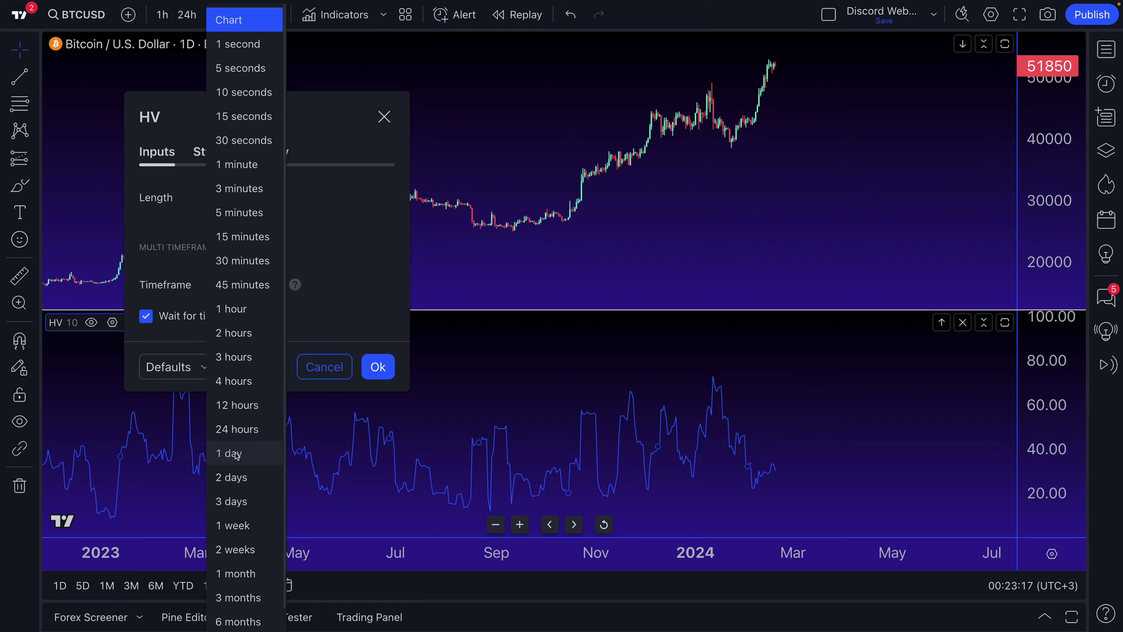
click(245, 526)
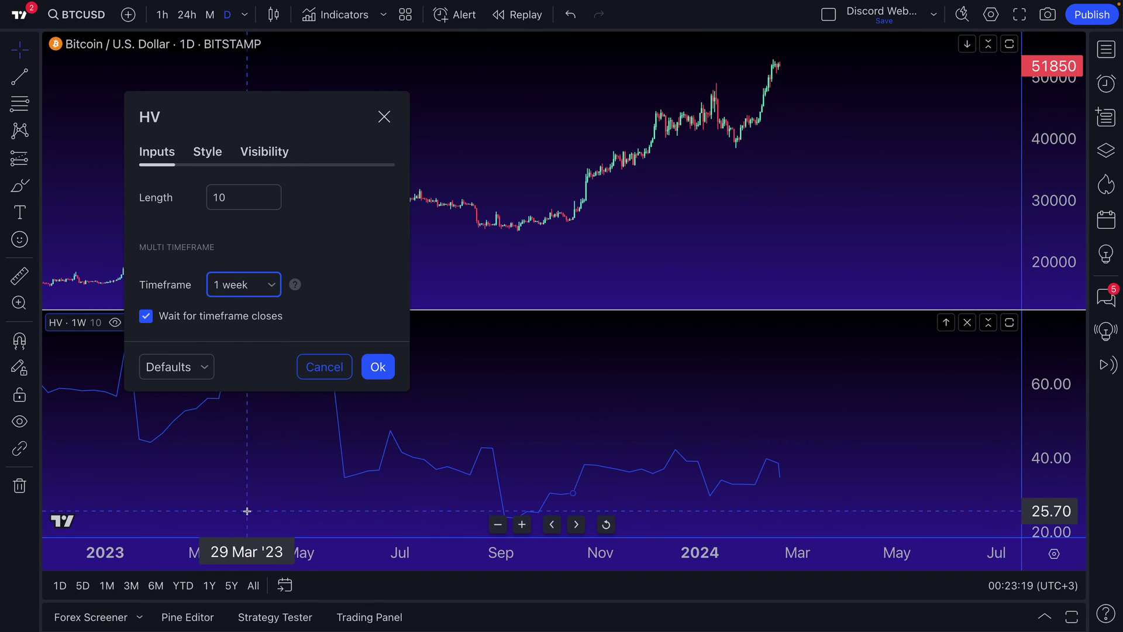
- Set the HV Timeframe back to 1 day and the Length to 30
click(262, 225)
double_click(225, 198)
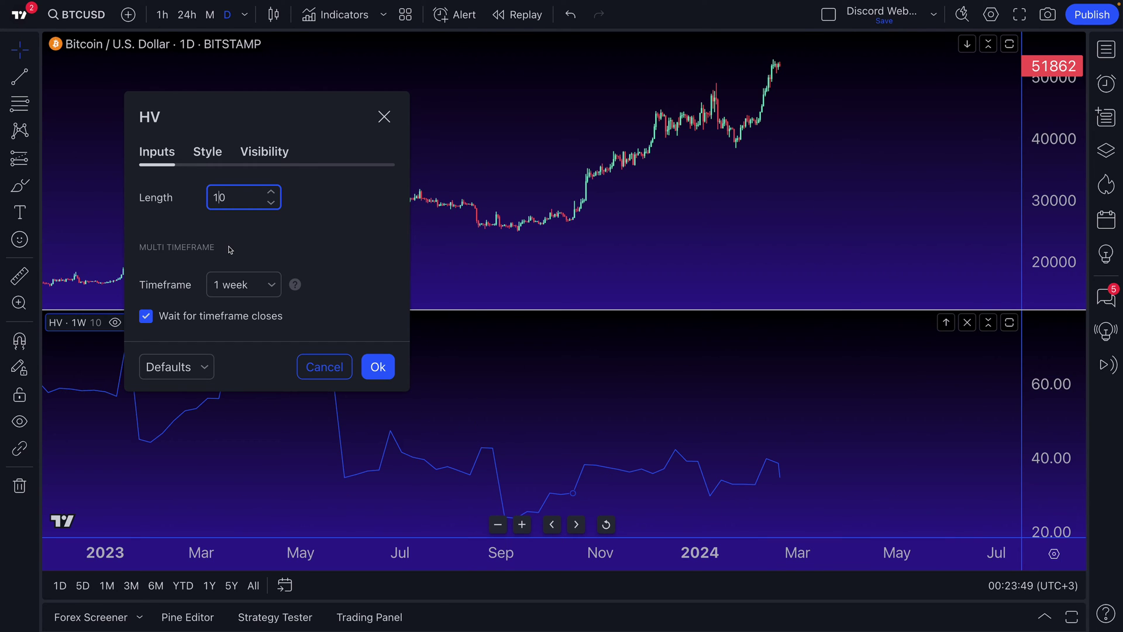
click(239, 280)
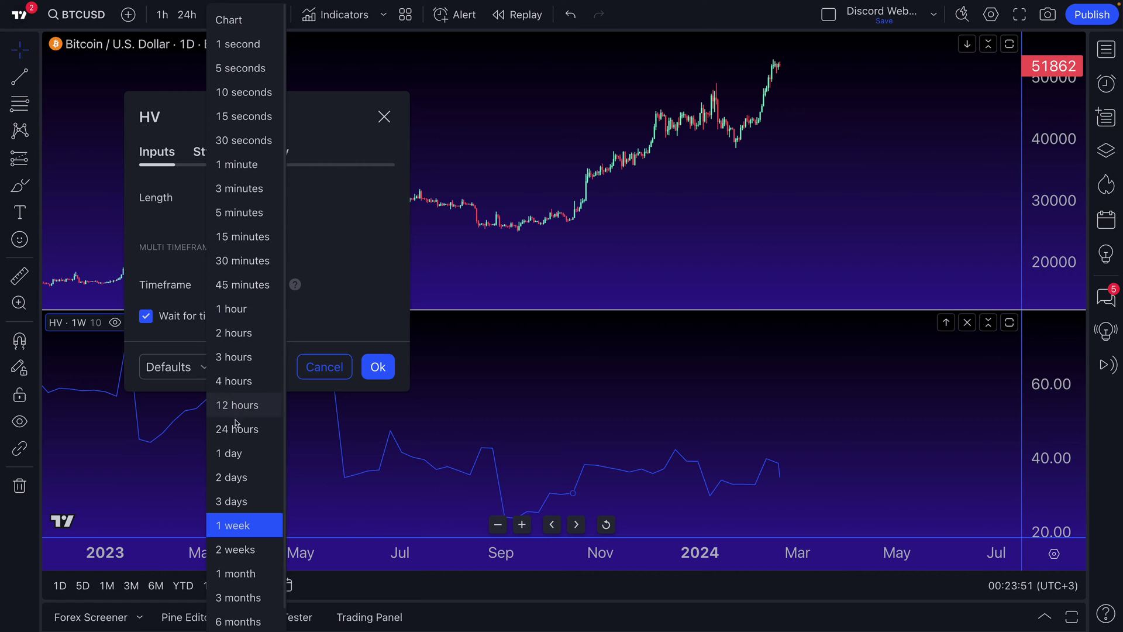
click(234, 453)
double_click(221, 197)
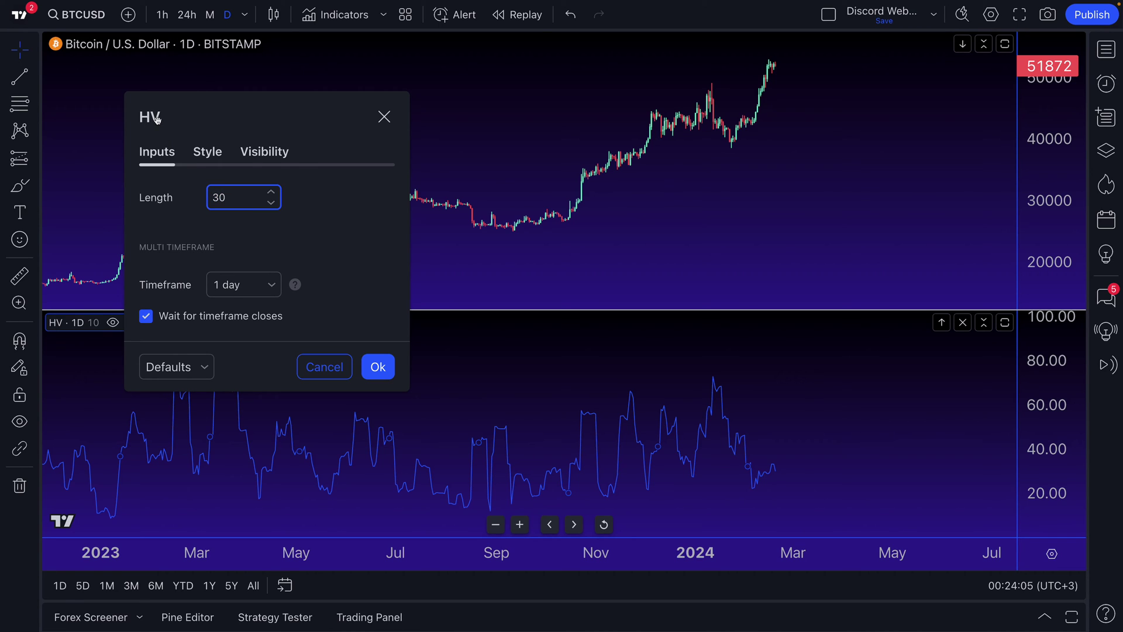
click(378, 368)
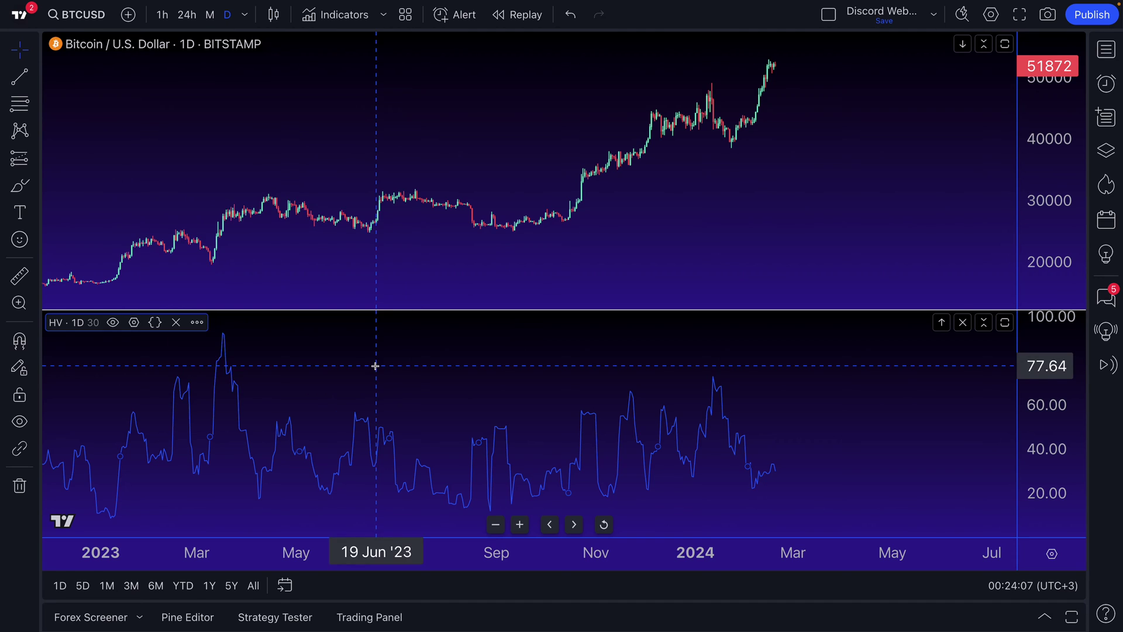
scroll(486, 367, down, 3)
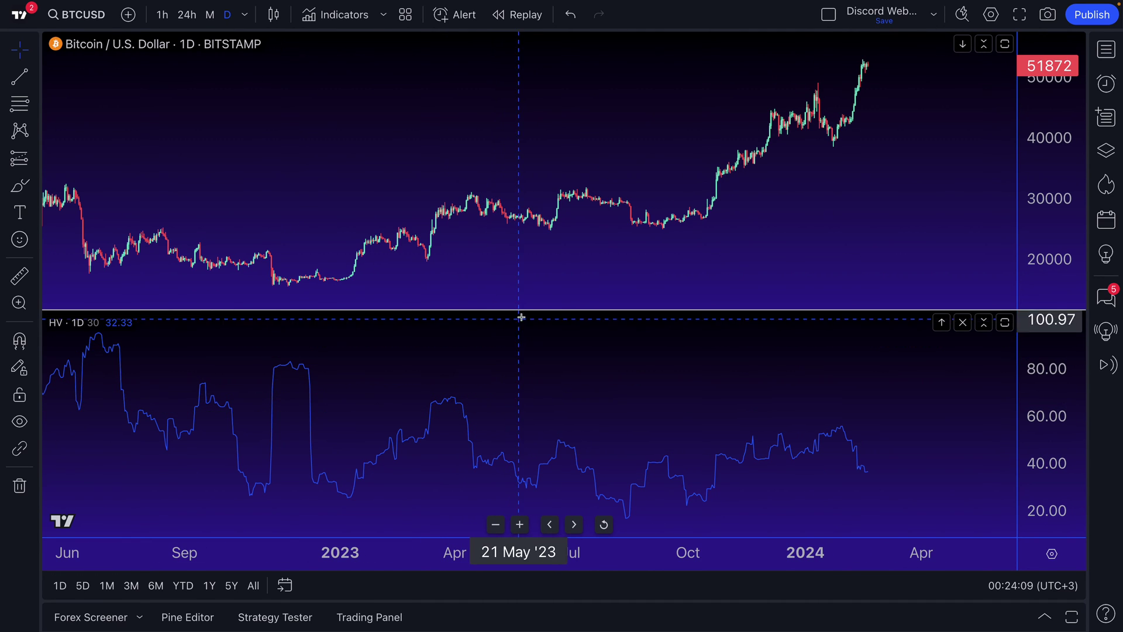
scroll(809, 444, down, 4)
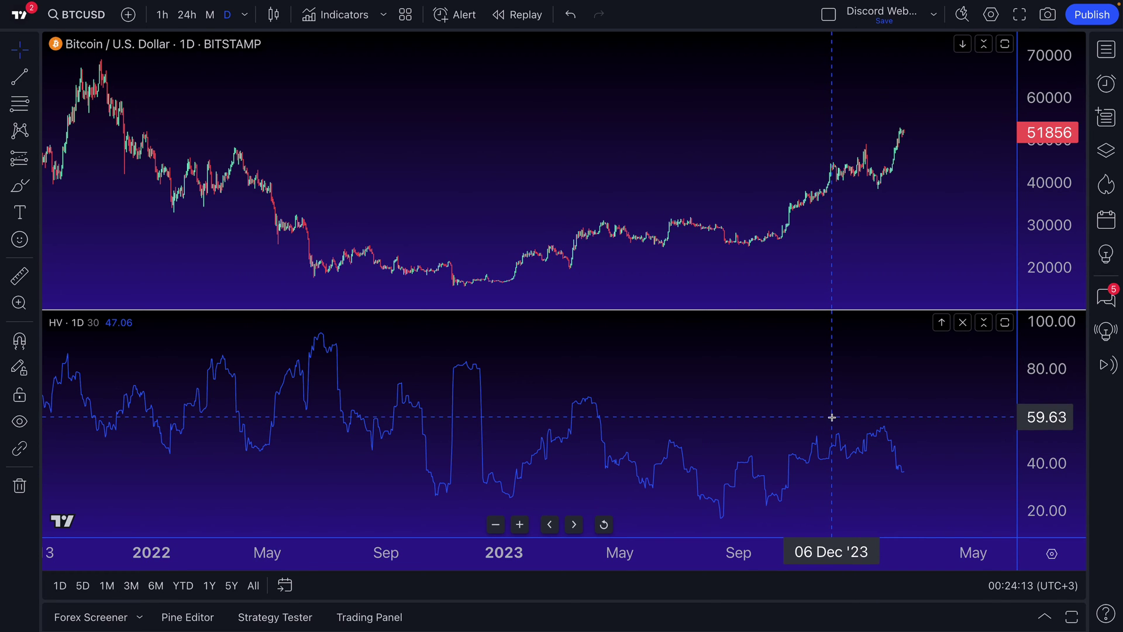
drag(784, 388, 654, 396)
scroll(655, 397, up, 2)
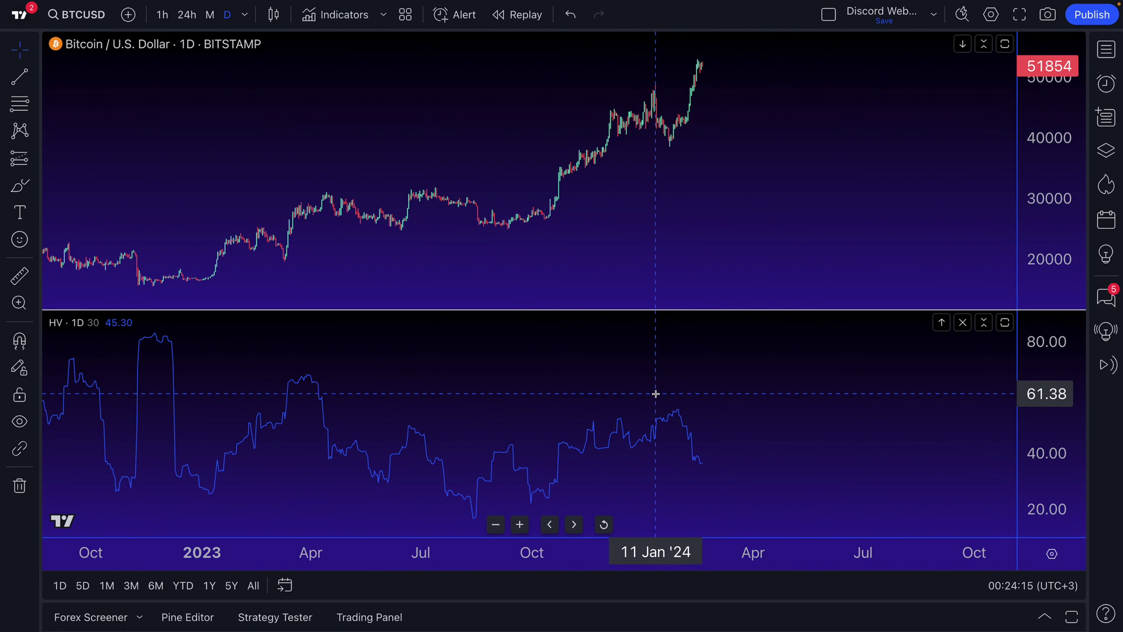
scroll(647, 392, up, 1)
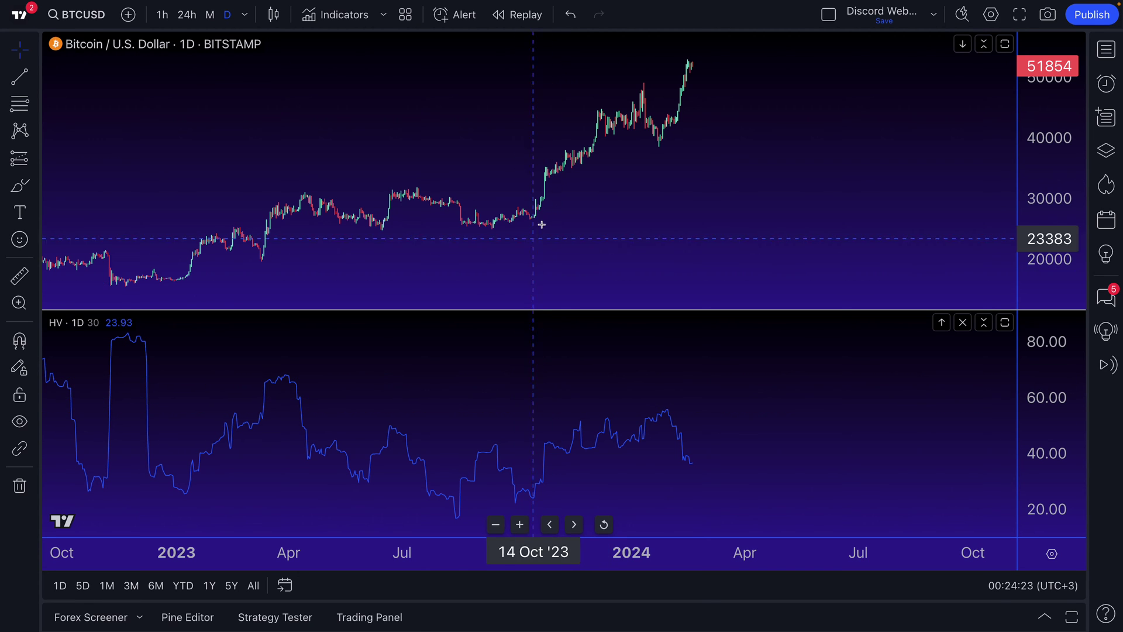
scroll(535, 229, up, 3)
scroll(530, 230, down, 3)
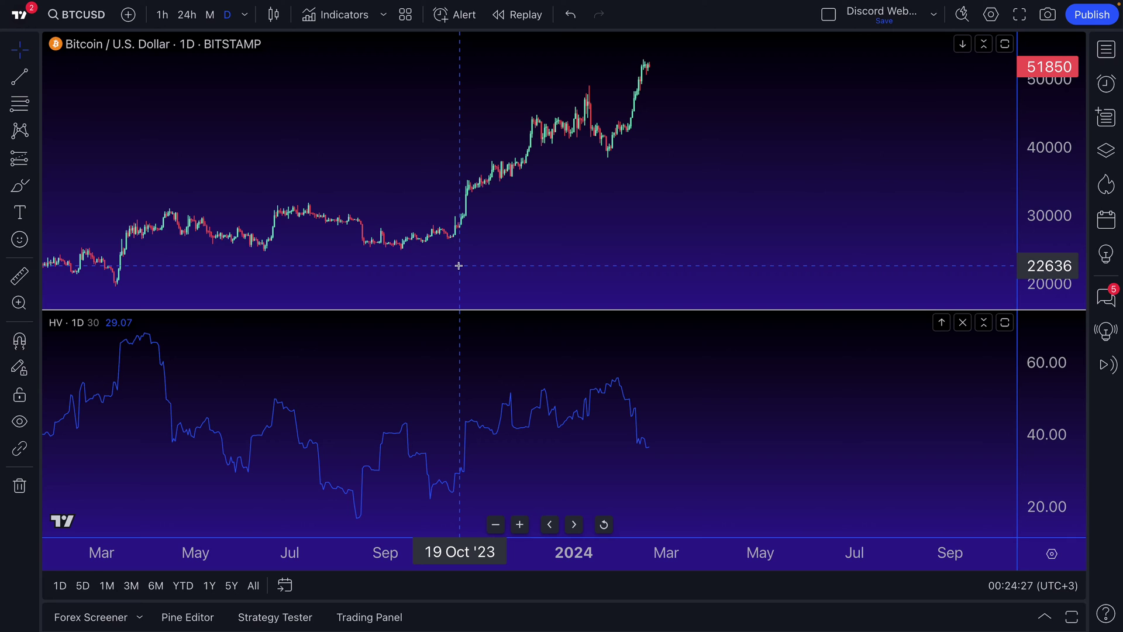
scroll(459, 265, down, 1)
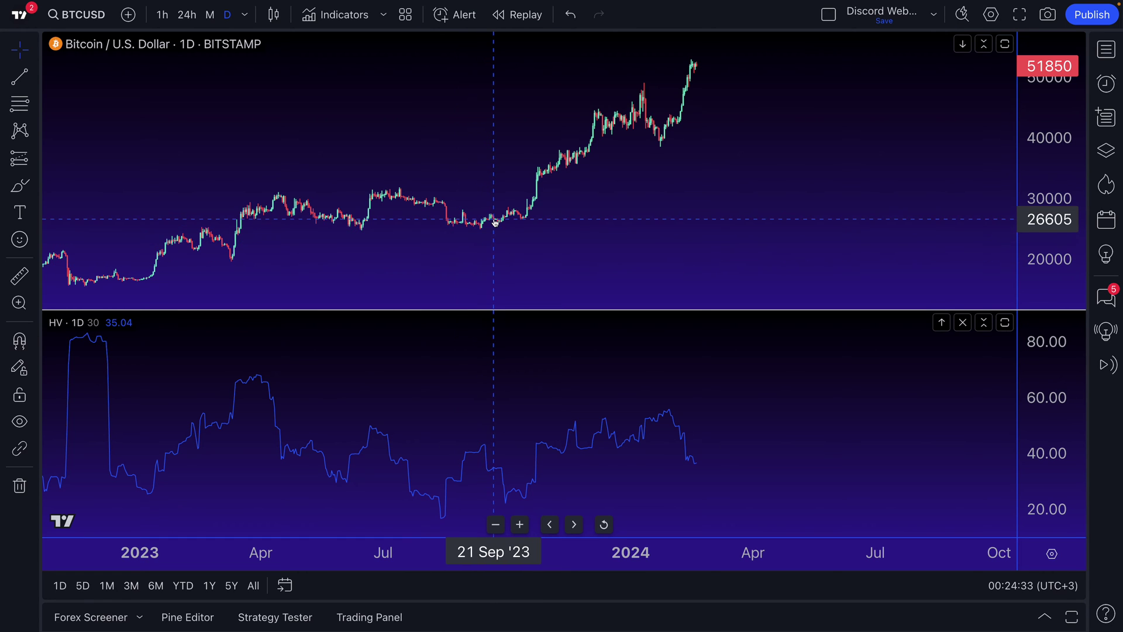
scroll(585, 246, down, 2)
scroll(586, 246, down, 2)
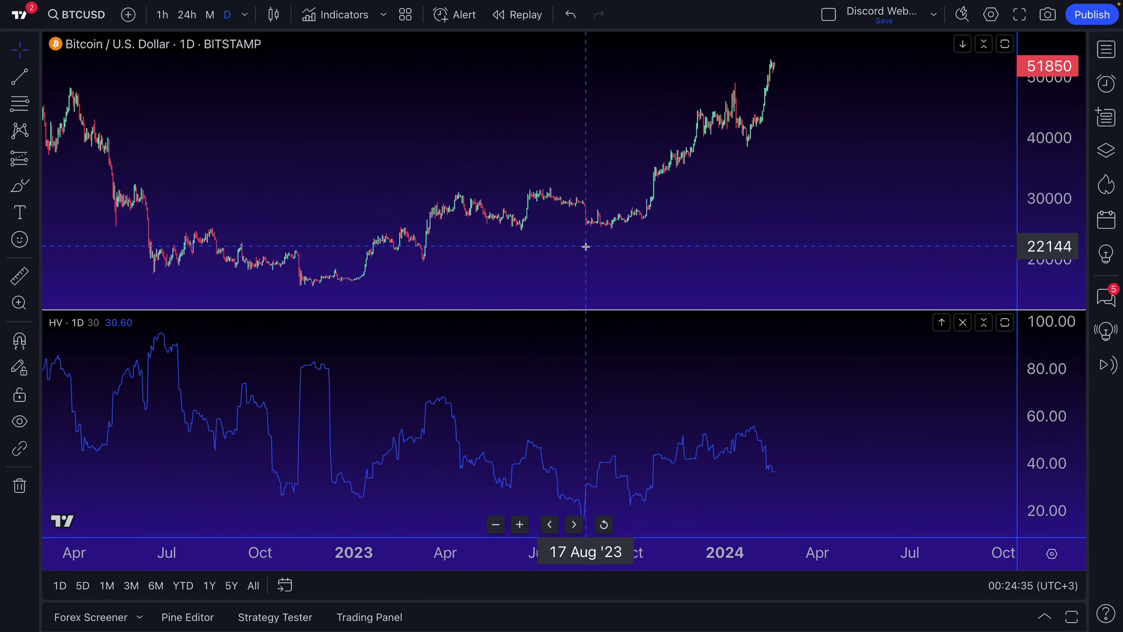
scroll(587, 246, up, 1)
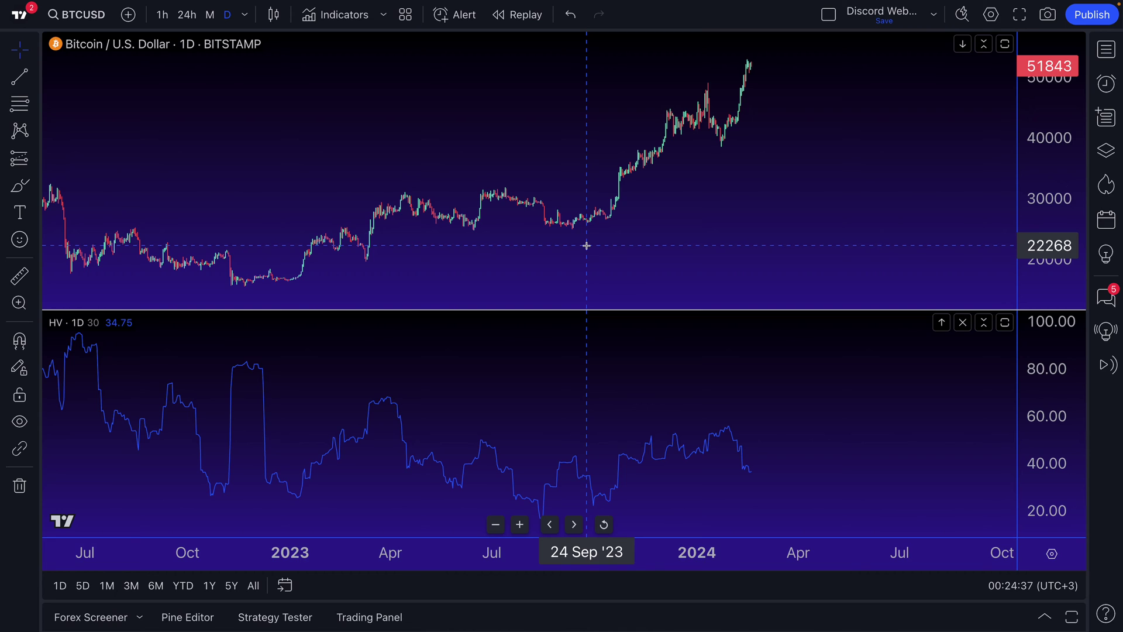
scroll(586, 246, down, 3)
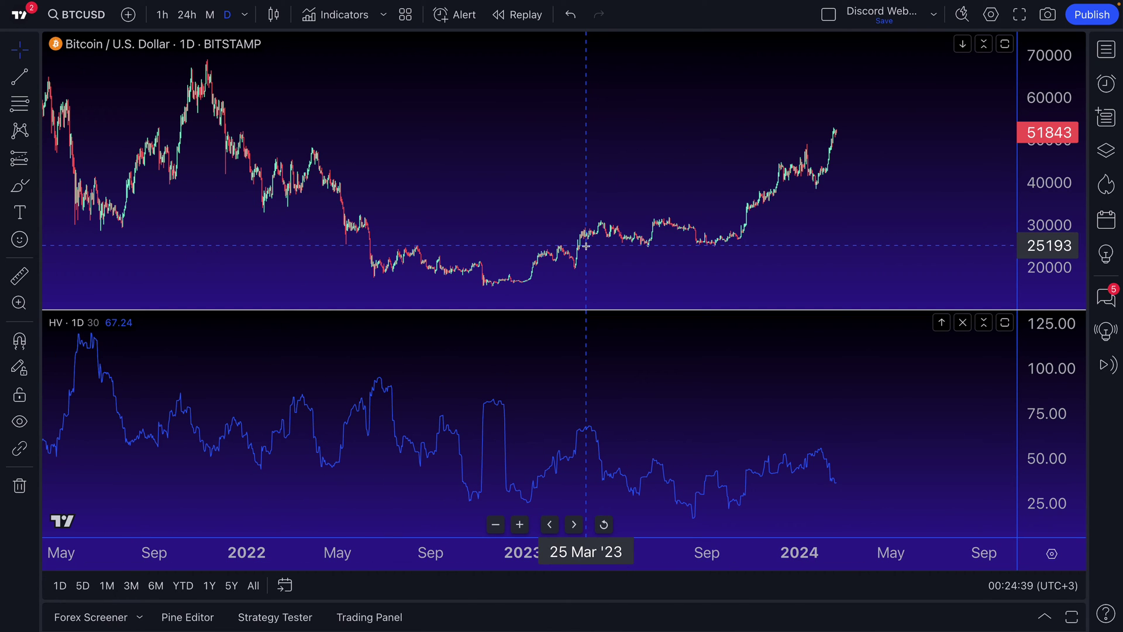
scroll(586, 245, down, 2)
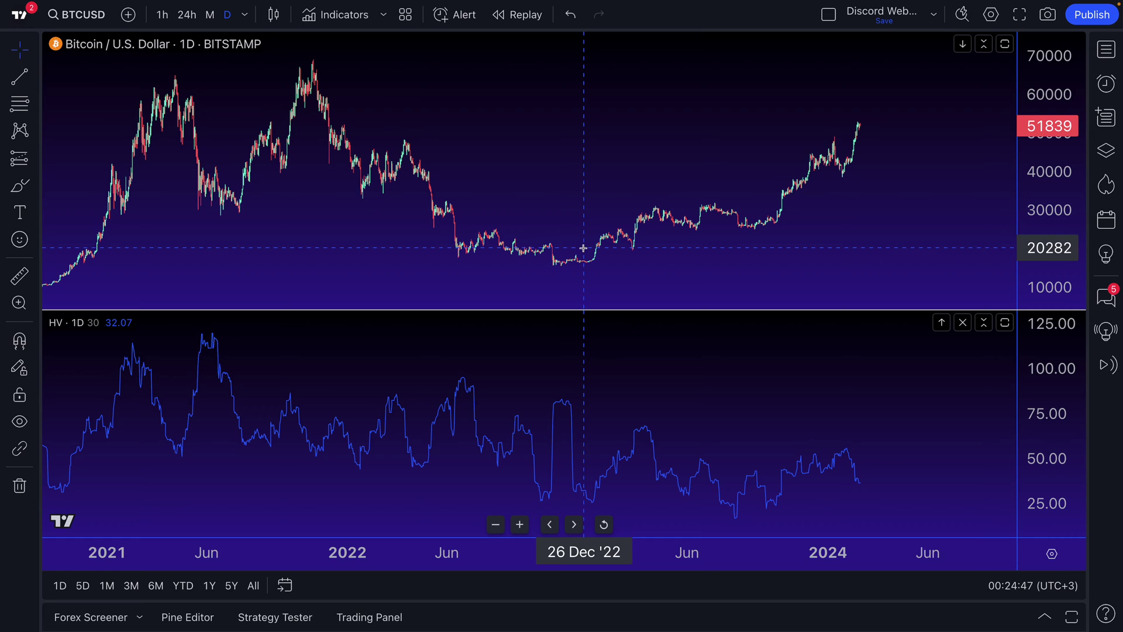
drag(594, 266, 554, 266)
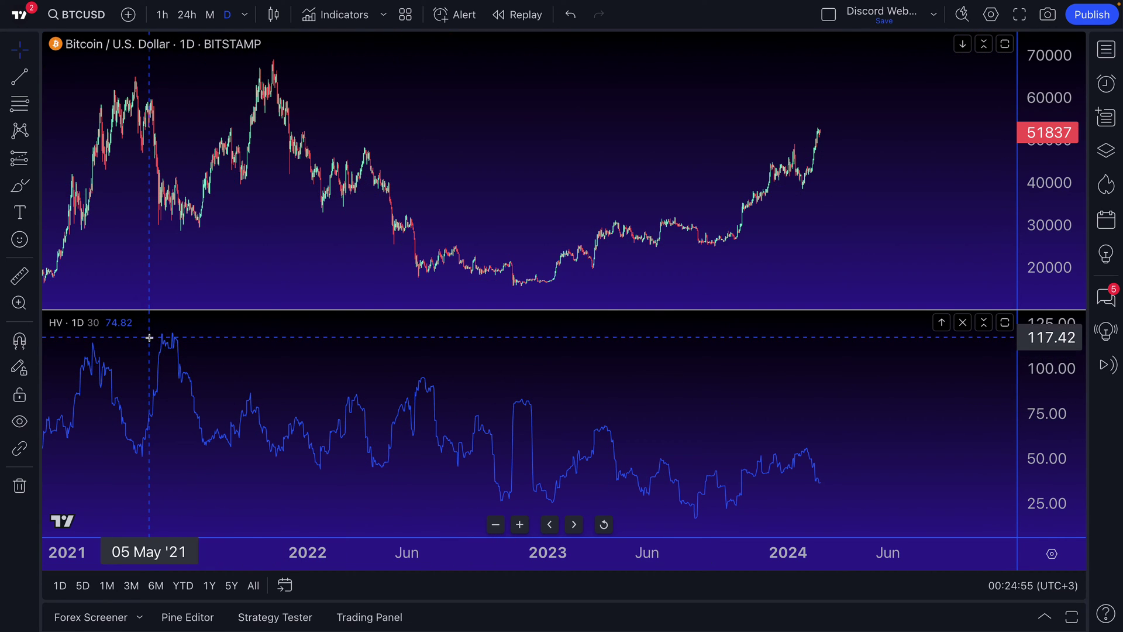
- Draw a descending trend line on the HV pane from May 2022 through February 2023 peaks
click(19, 77)
click(396, 371)
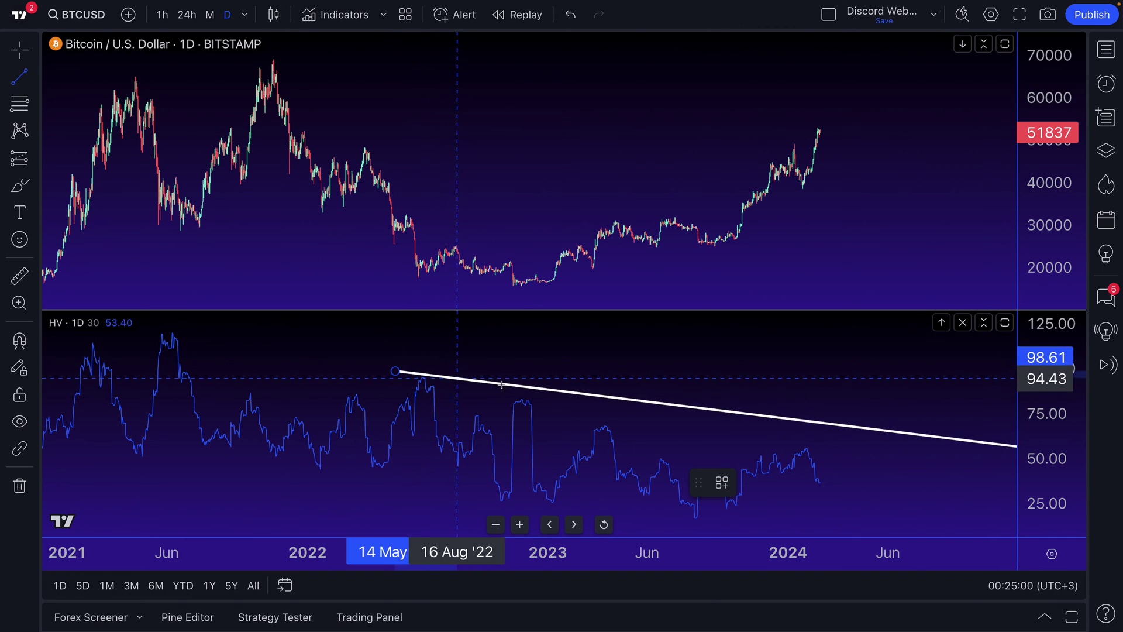
click(585, 410)
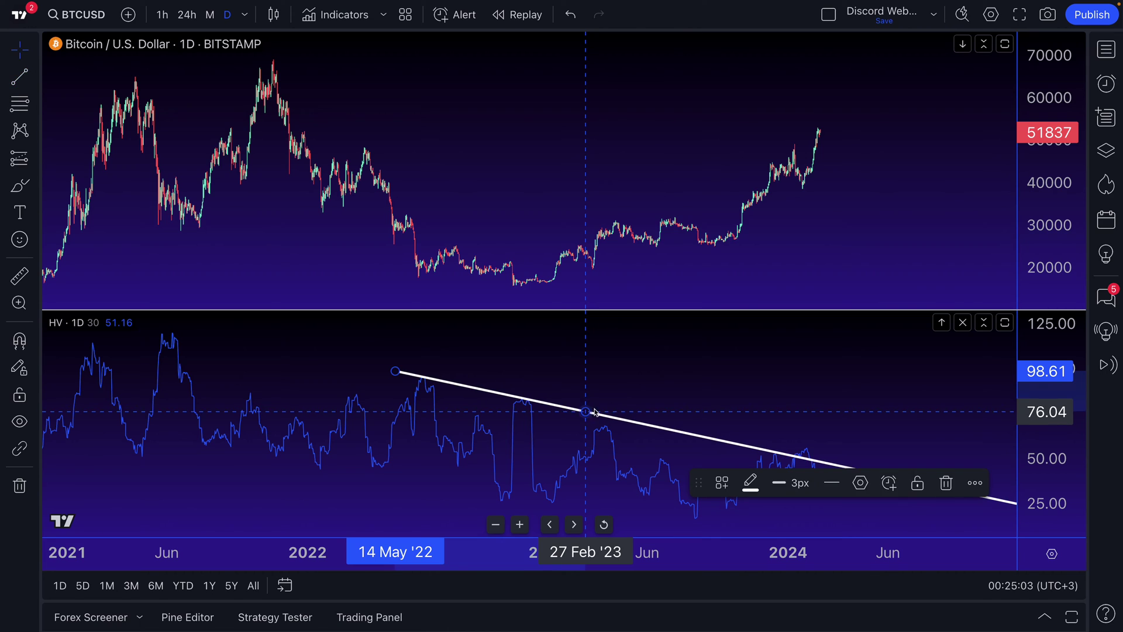
click(732, 396)
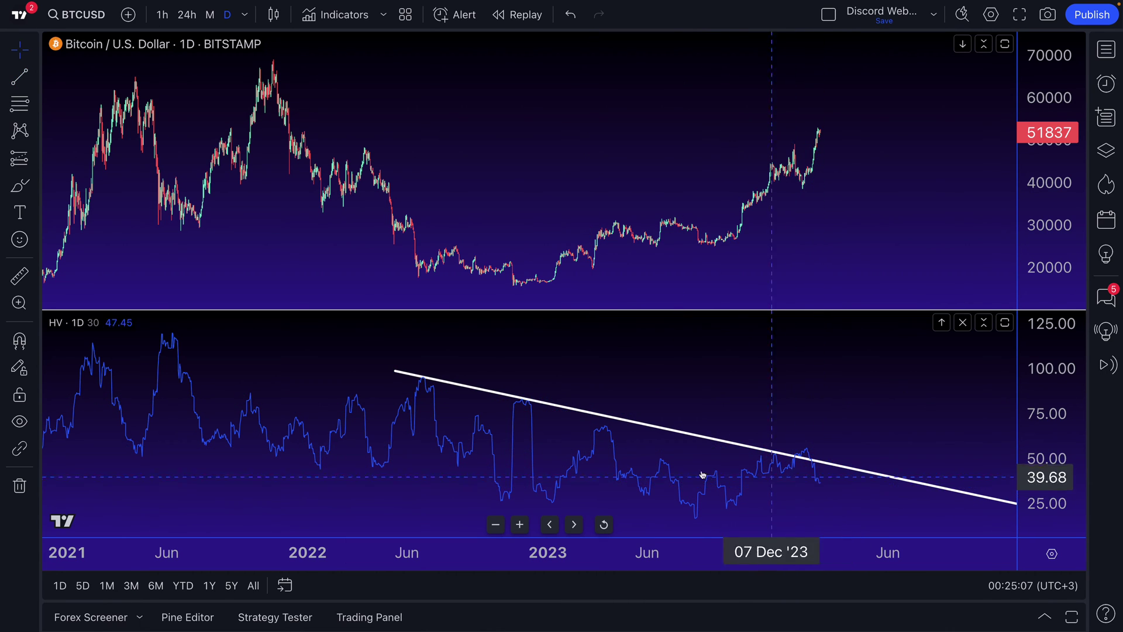
- Zoom in and pan the chart toward the latest bars
scroll(643, 462, up, 4)
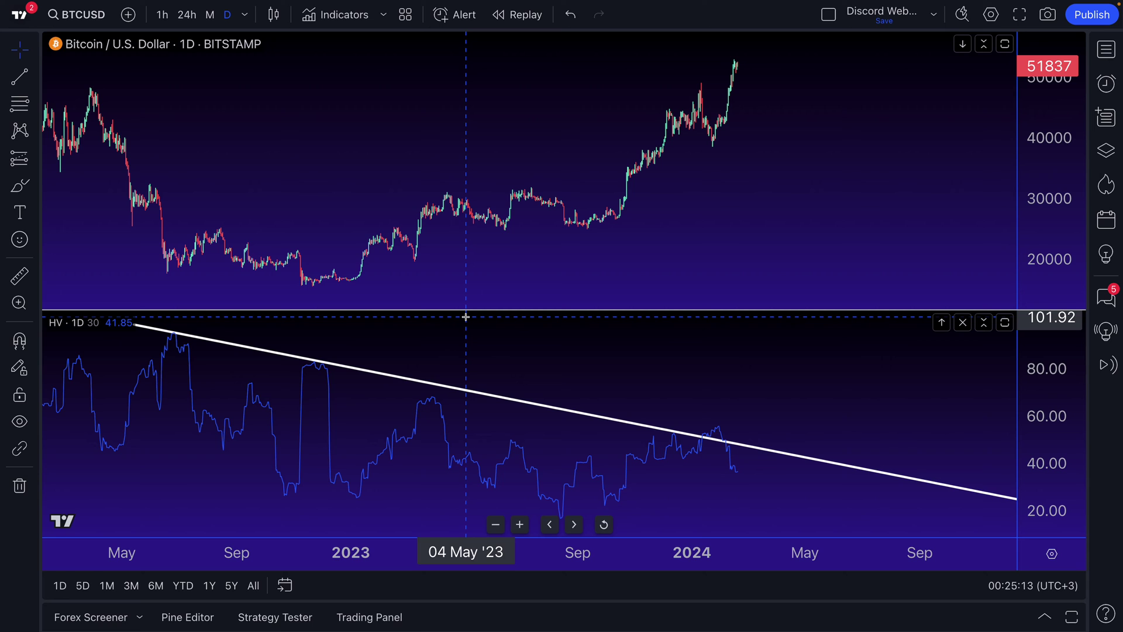
scroll(485, 304, up, 1)
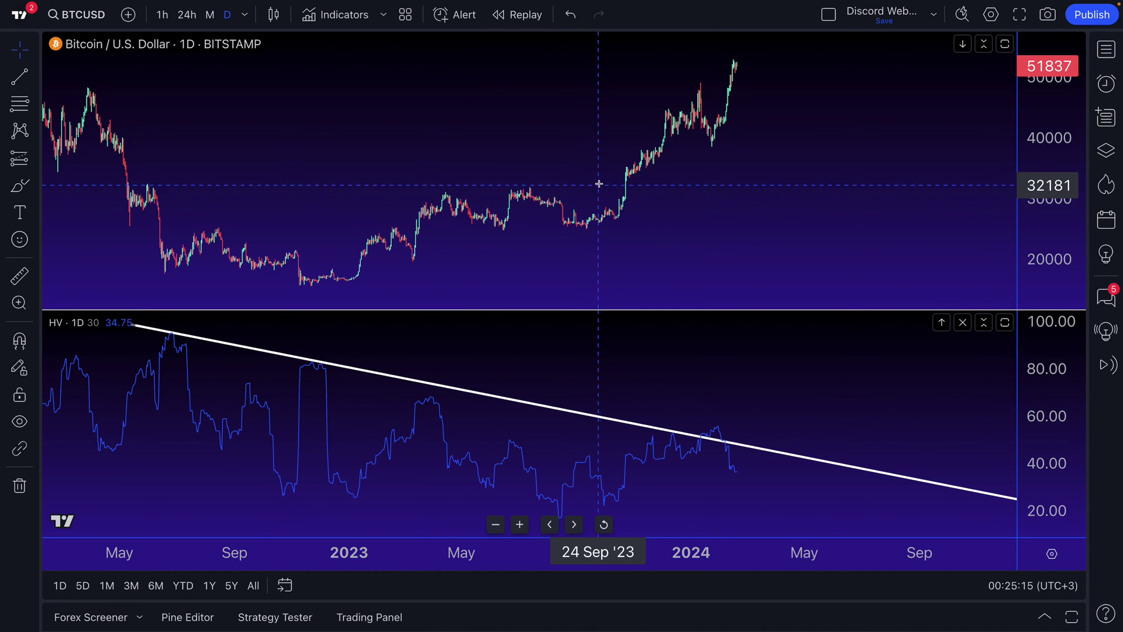
drag(707, 188, 582, 223)
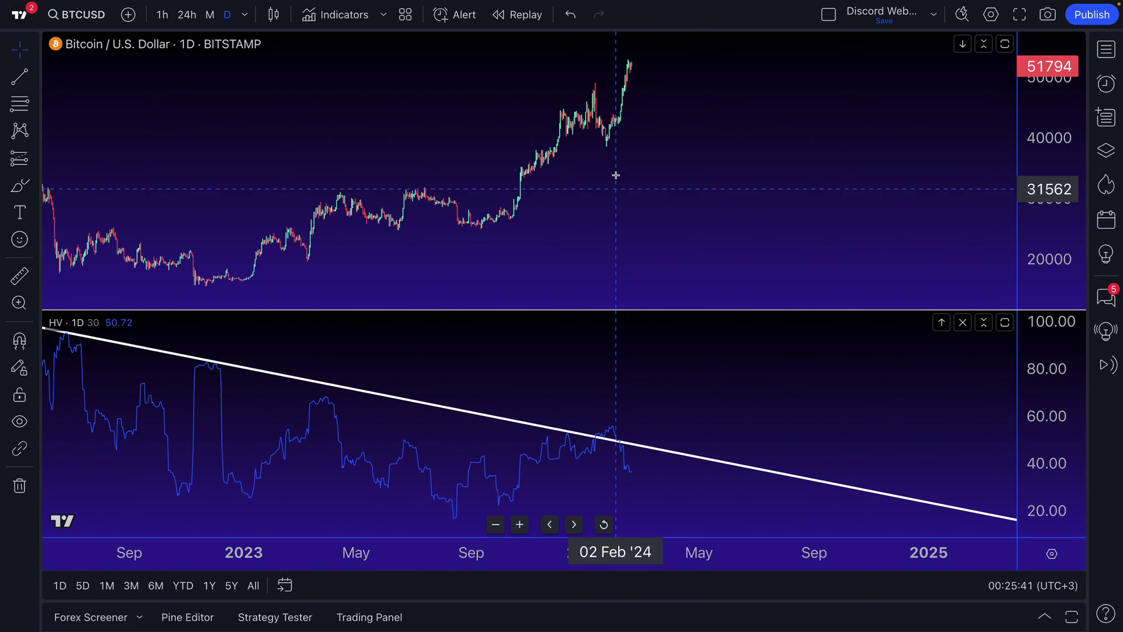
click(24, 194)
mouse_move(619, 69)
mouse_down()
mouse_move(619, 126)
mouse_move(639, 53)
mouse_move(618, 66)
mouse_up()
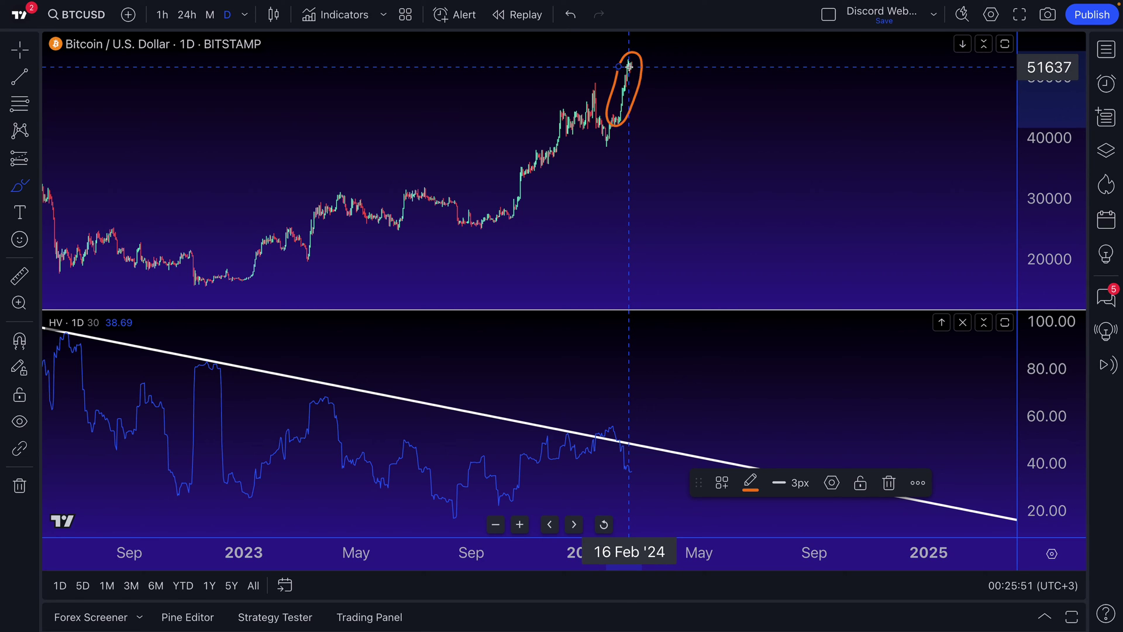
key(Delete)
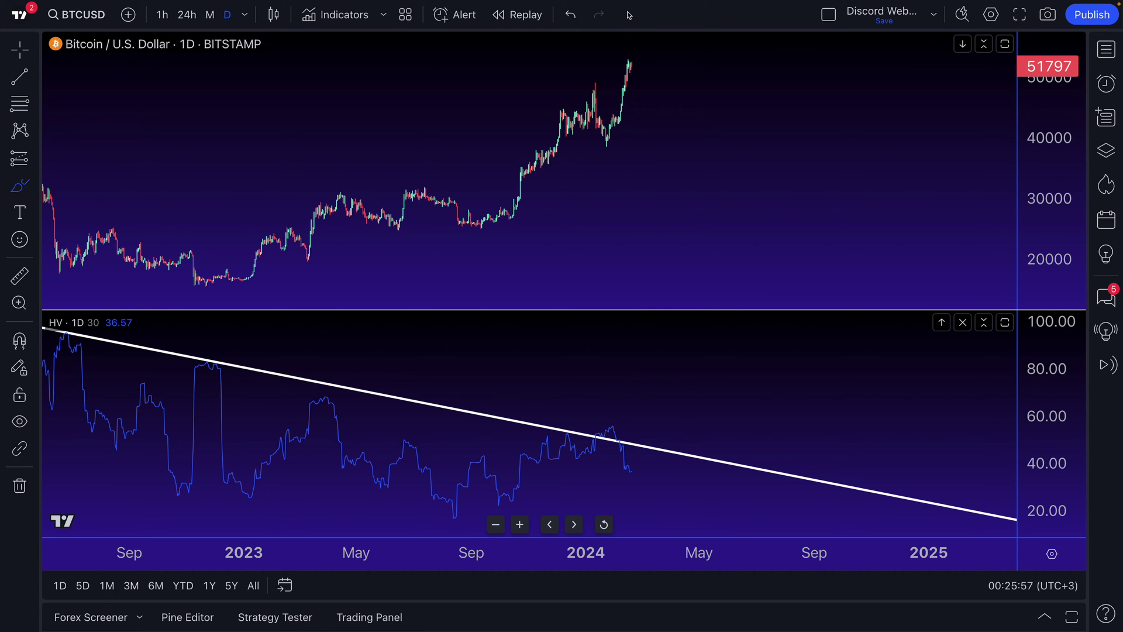
scroll(620, 113, up, 1)
scroll(620, 113, up, 2)
scroll(622, 115, down, 2)
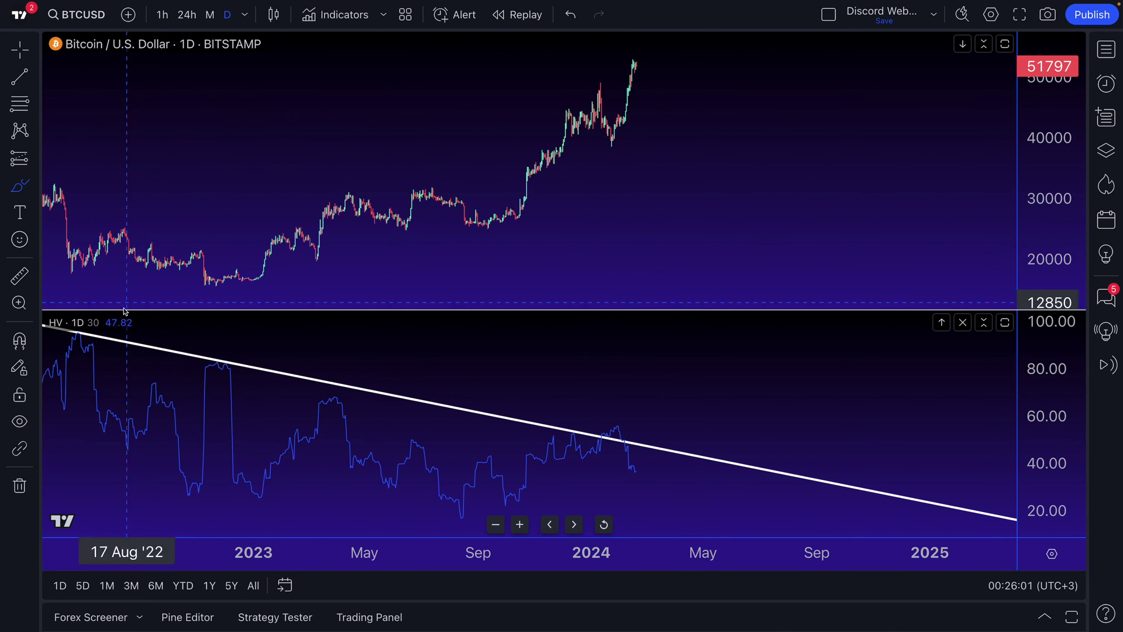
mouse_move(94, 328)
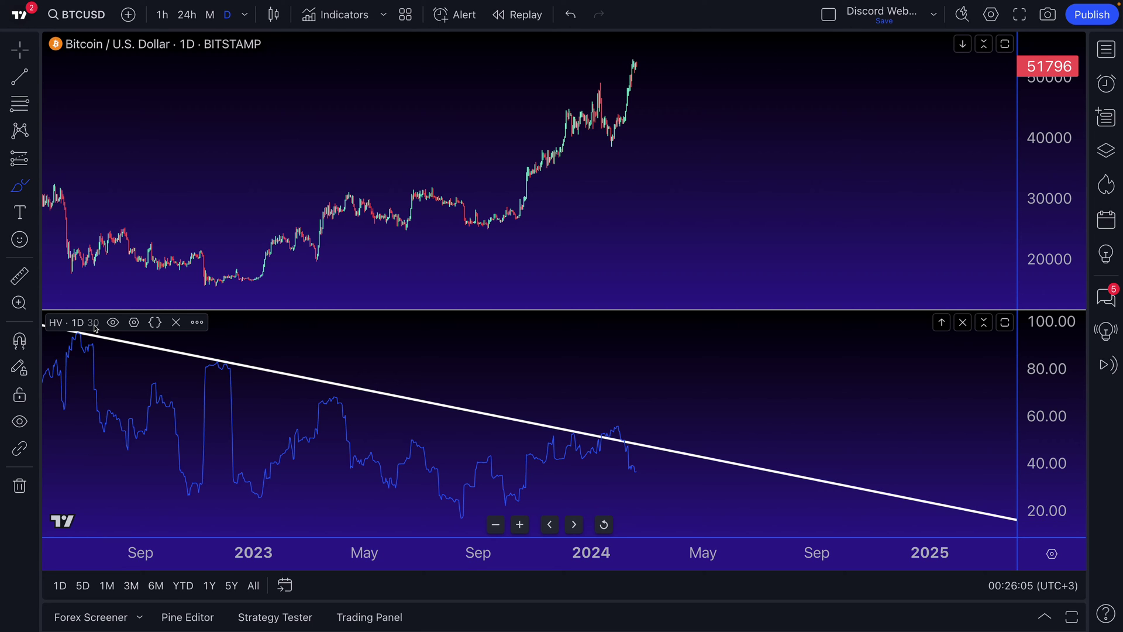
scroll(417, 408, down, 3)
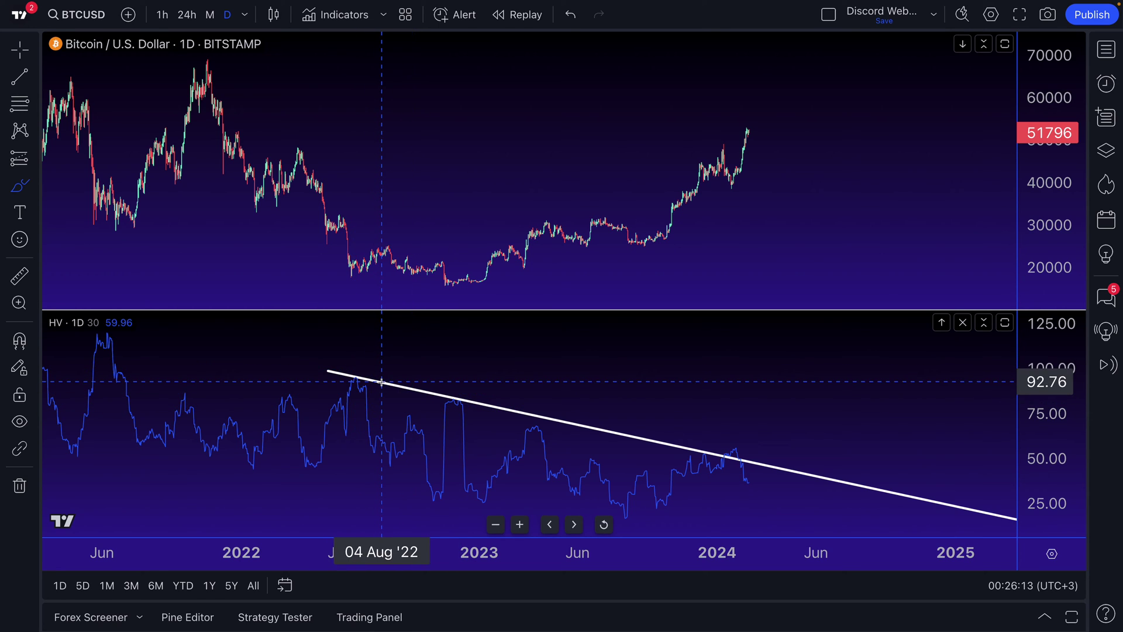
scroll(383, 384, down, 1)
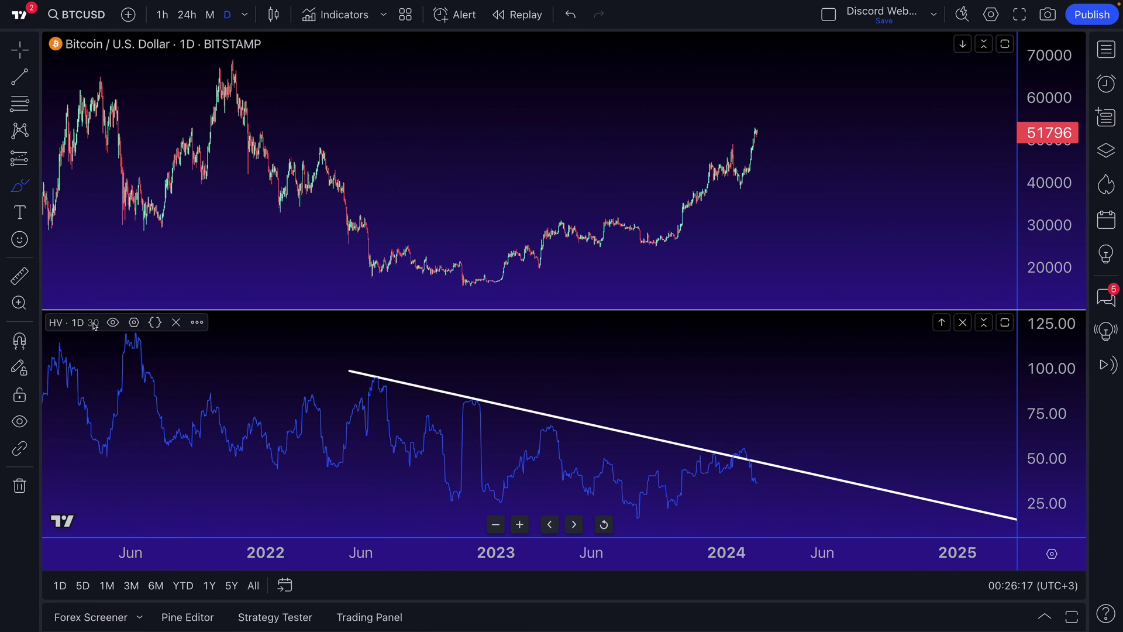
- Change the HV Length to 10 in its settings and apply it
click(133, 324)
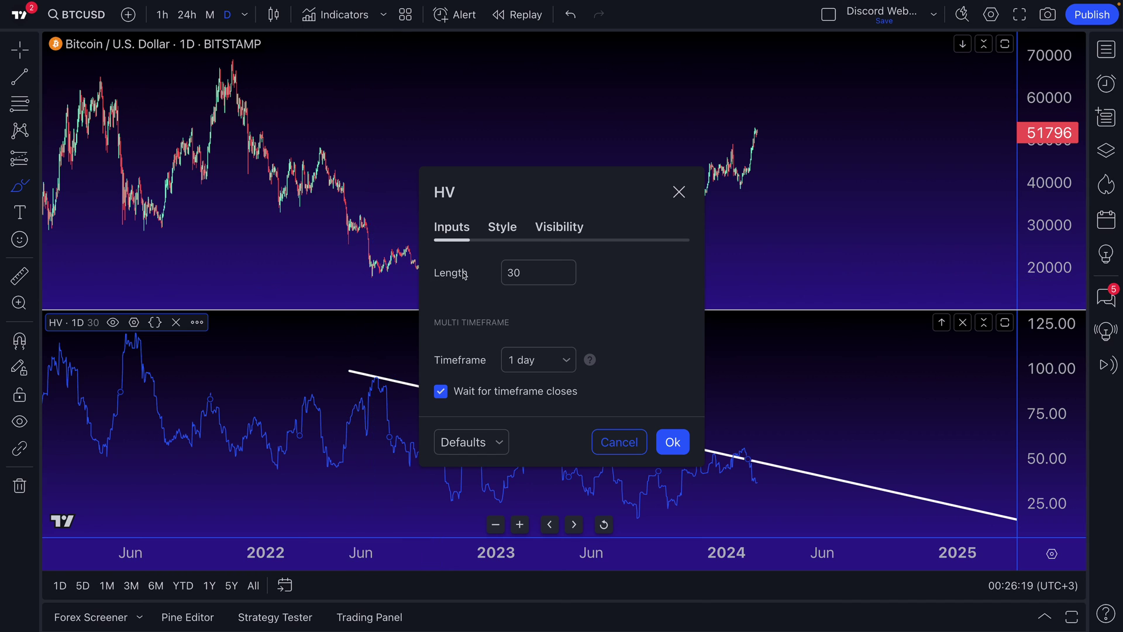
drag(564, 198, 296, 192)
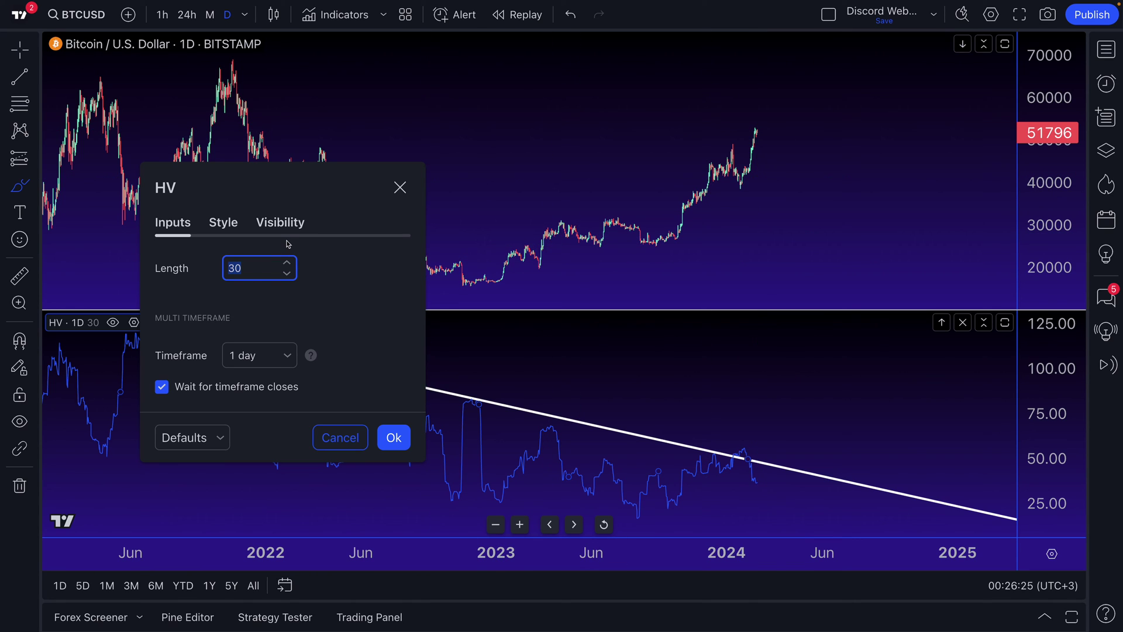
click(392, 437)
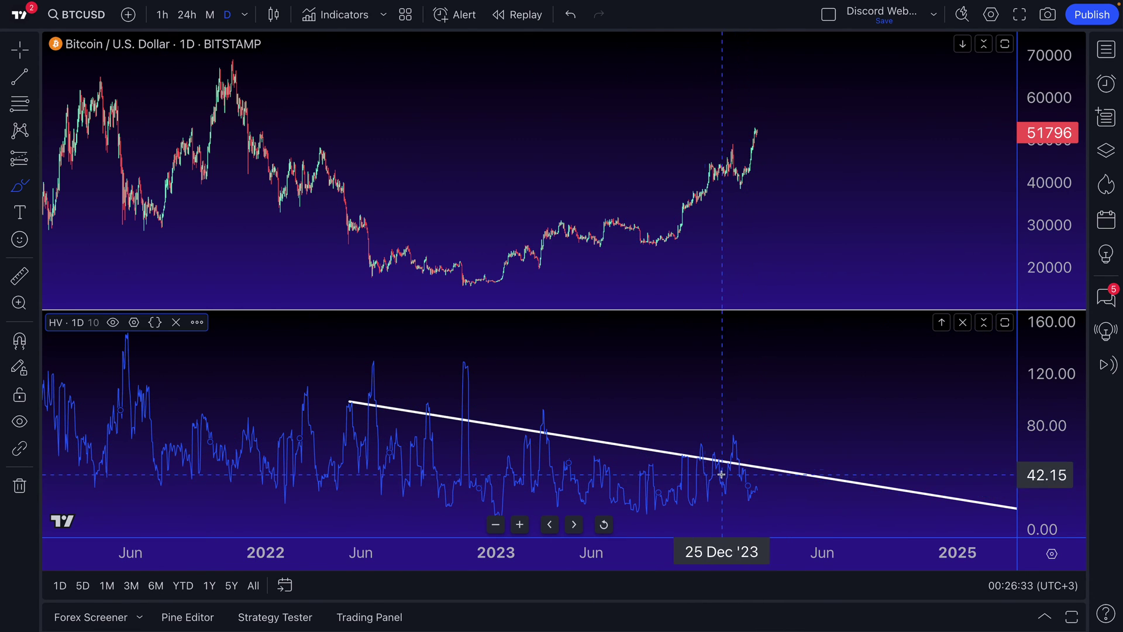
- Brush loops around the recent HV peaks, then undo the last stroke
click(731, 434)
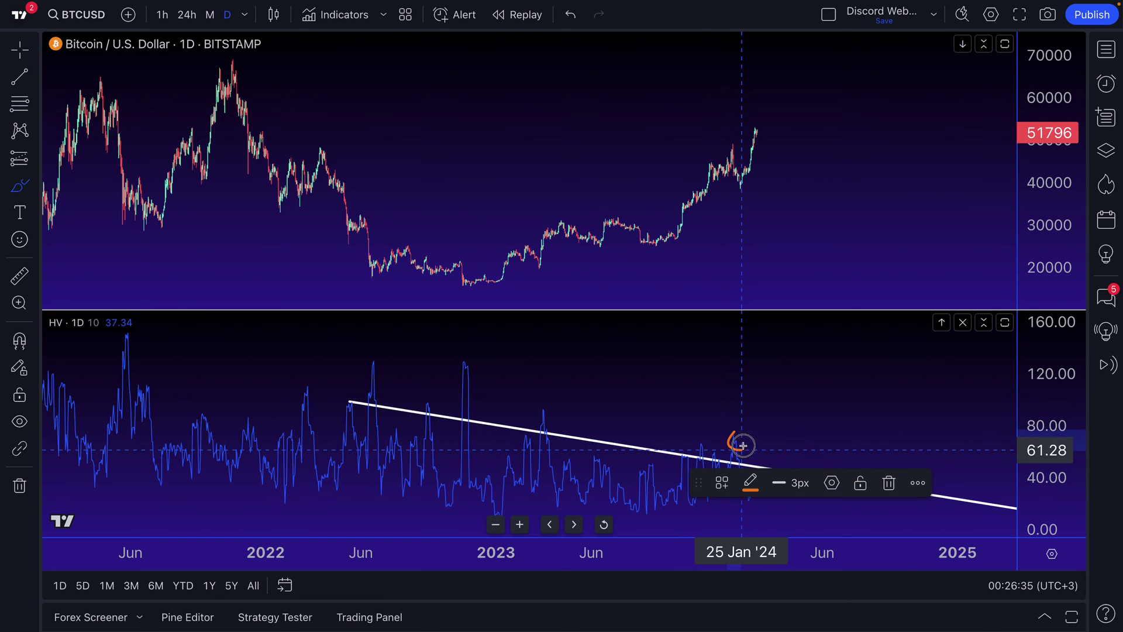
mouse_move(711, 451)
mouse_down()
mouse_move(702, 441)
mouse_move(712, 448)
mouse_move(235, 414)
mouse_up()
mouse_move(736, 443)
mouse_down()
mouse_move(746, 504)
mouse_move(754, 485)
mouse_up()
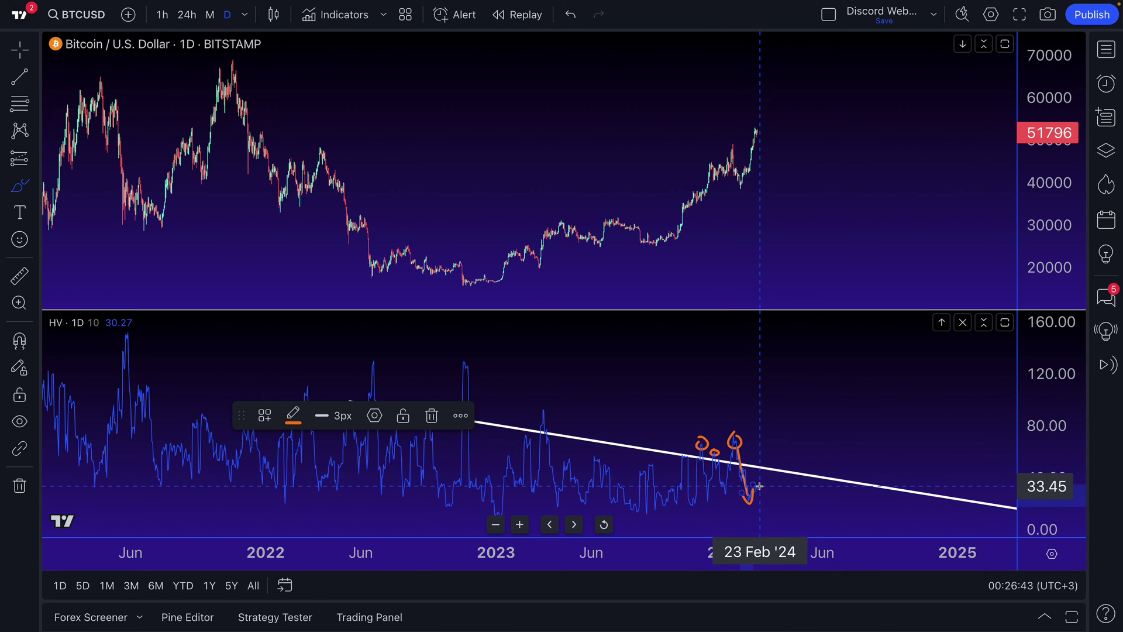
key(ctrl+z)
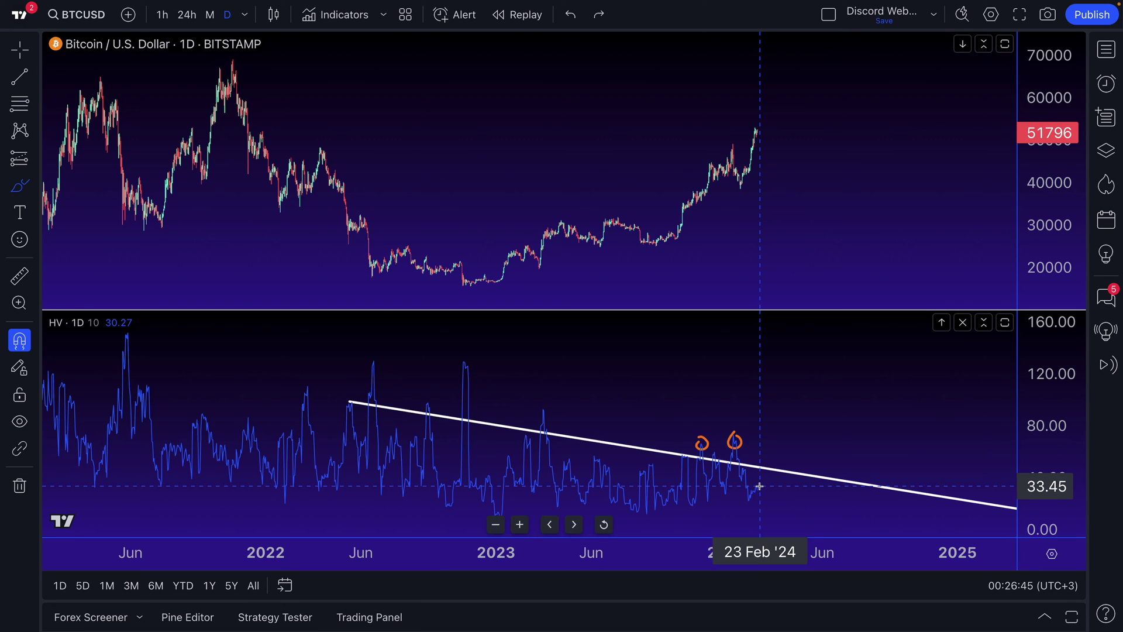
- Select the descending trend line on the HV pane and delete it
click(20, 50)
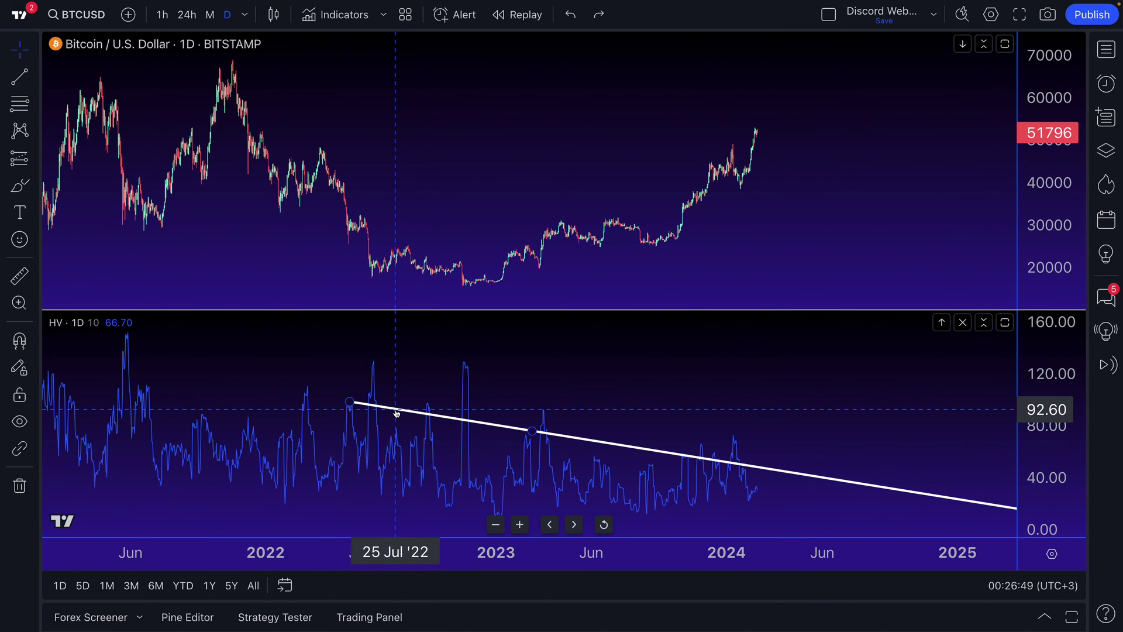
scroll(396, 413, down, 6)
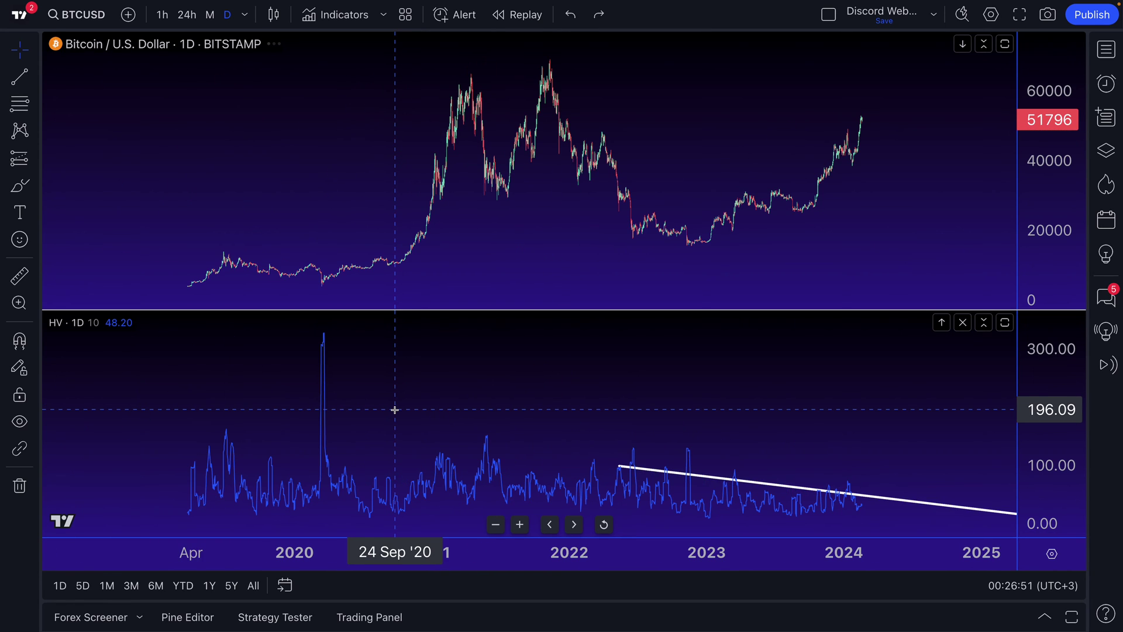
click(680, 474)
key(Delete)
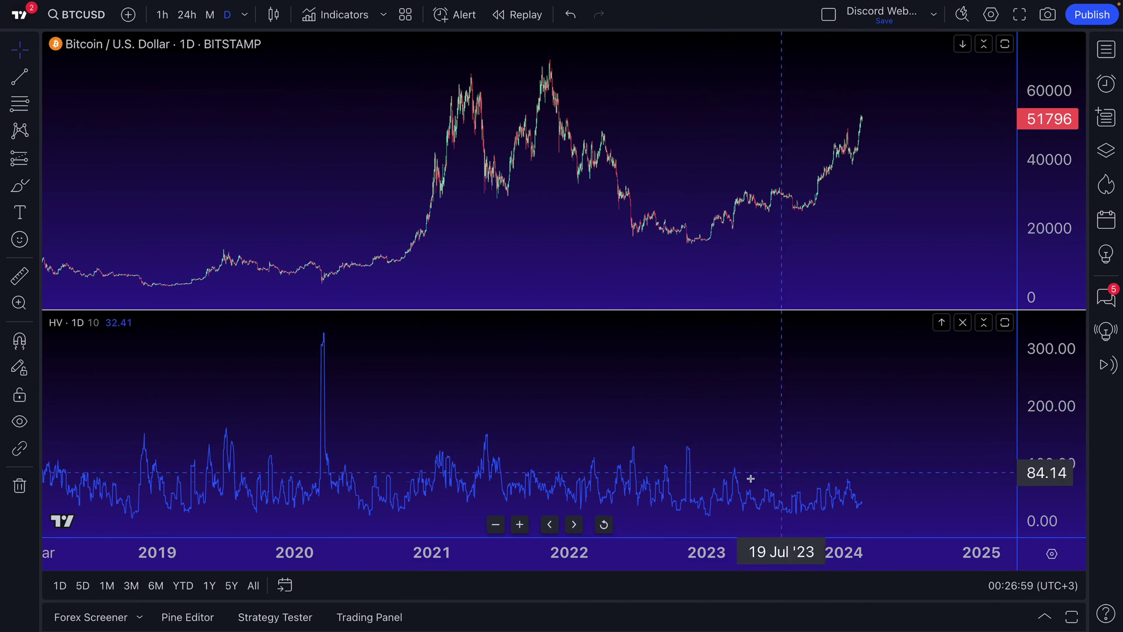
- Load the Tesla (TSLA) chart
click(77, 26)
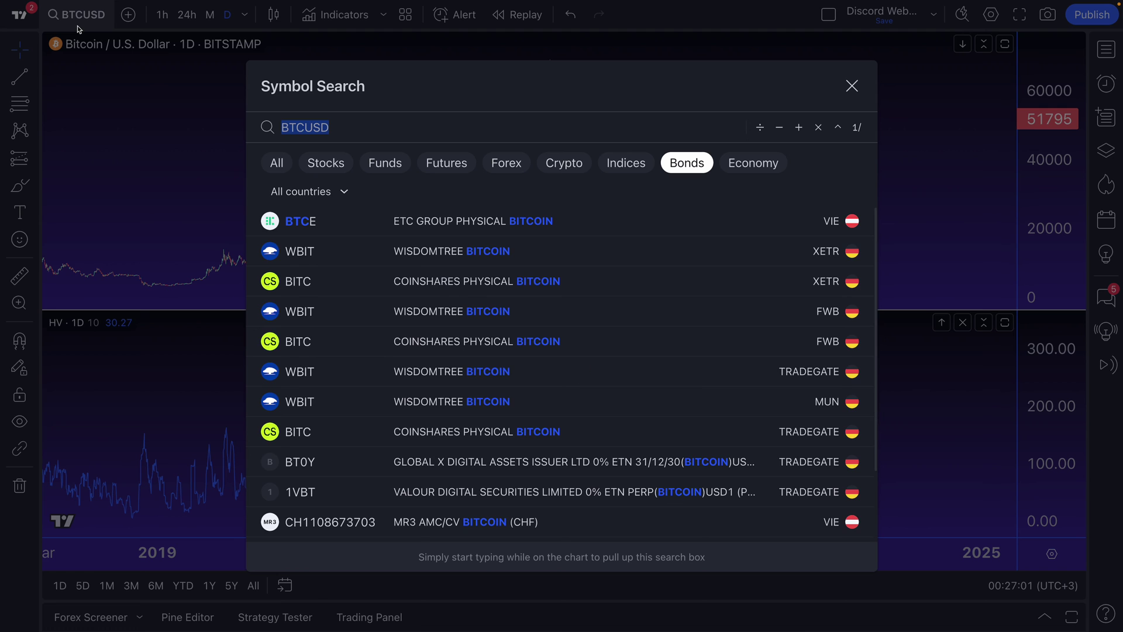
text(TSLA)
key(Return)
scroll(380, 275, down, 5)
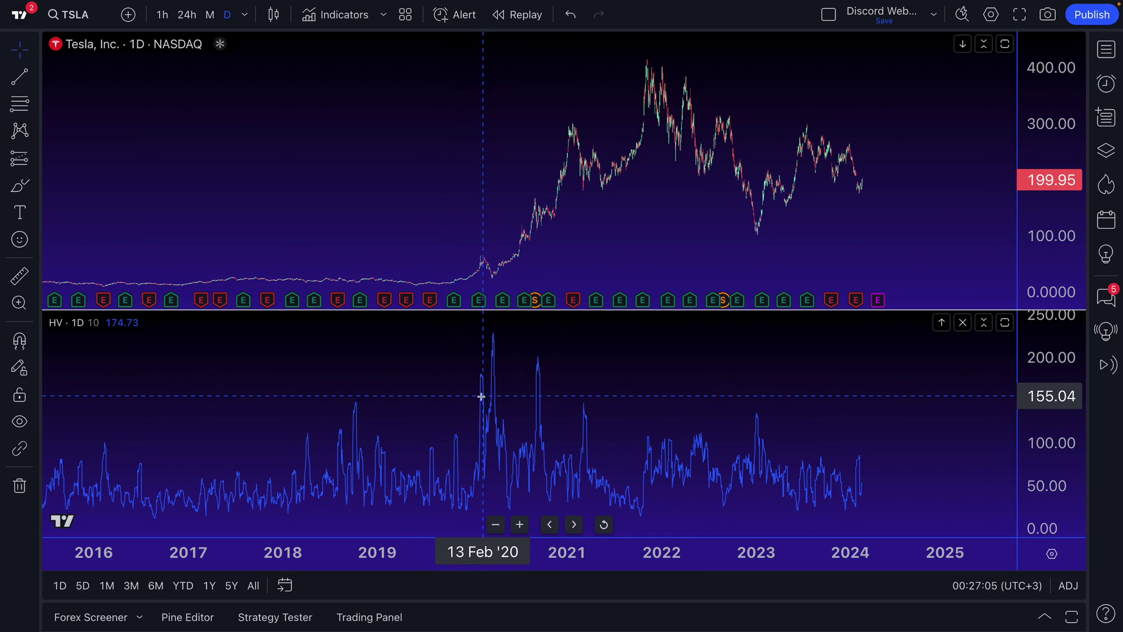
- Circle the 2020, early-2021 and early-2023 HV spikes with orange brush loops
click(20, 186)
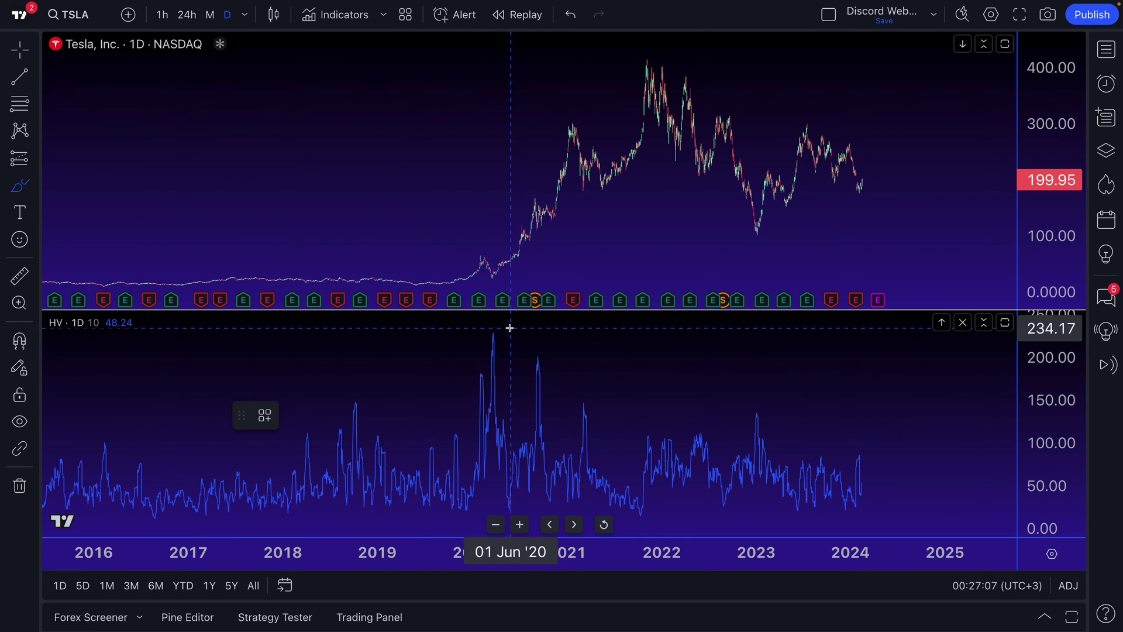
mouse_move(497, 329)
mouse_down()
mouse_move(484, 336)
mouse_move(508, 340)
mouse_move(500, 331)
mouse_up()
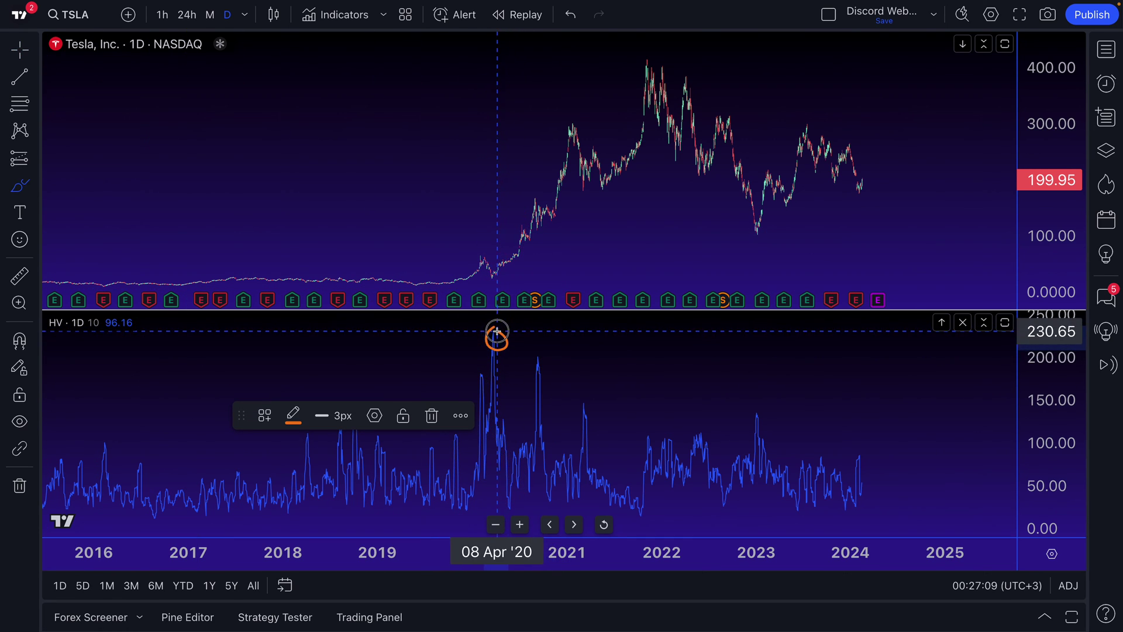
mouse_move(103, 327)
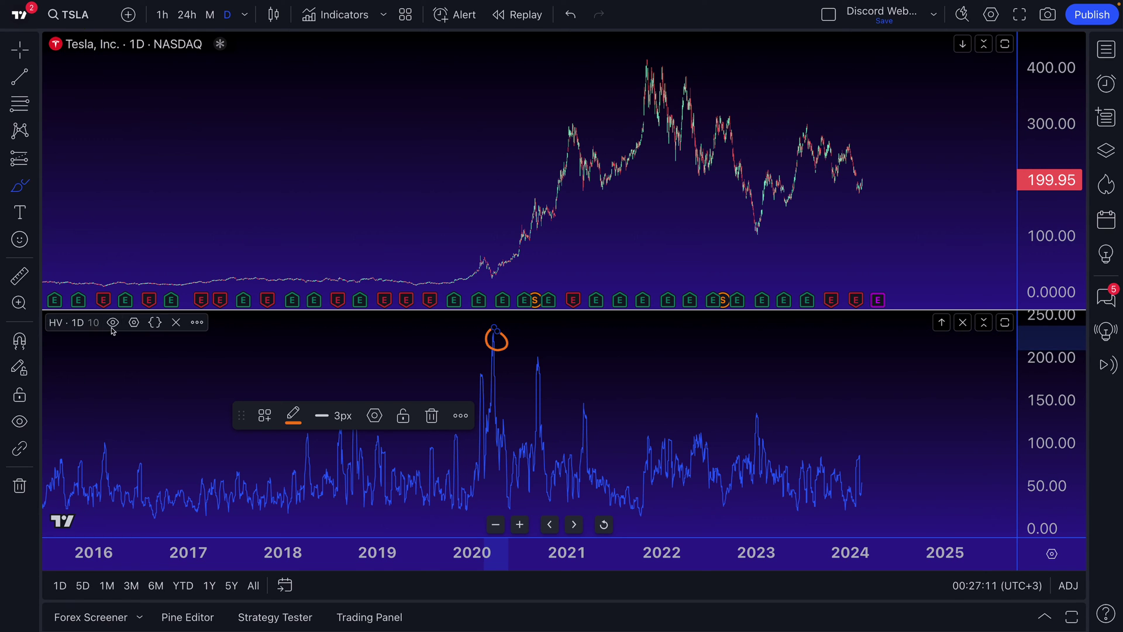
mouse_move(533, 351)
mouse_down()
mouse_move(544, 362)
mouse_move(539, 354)
mouse_up()
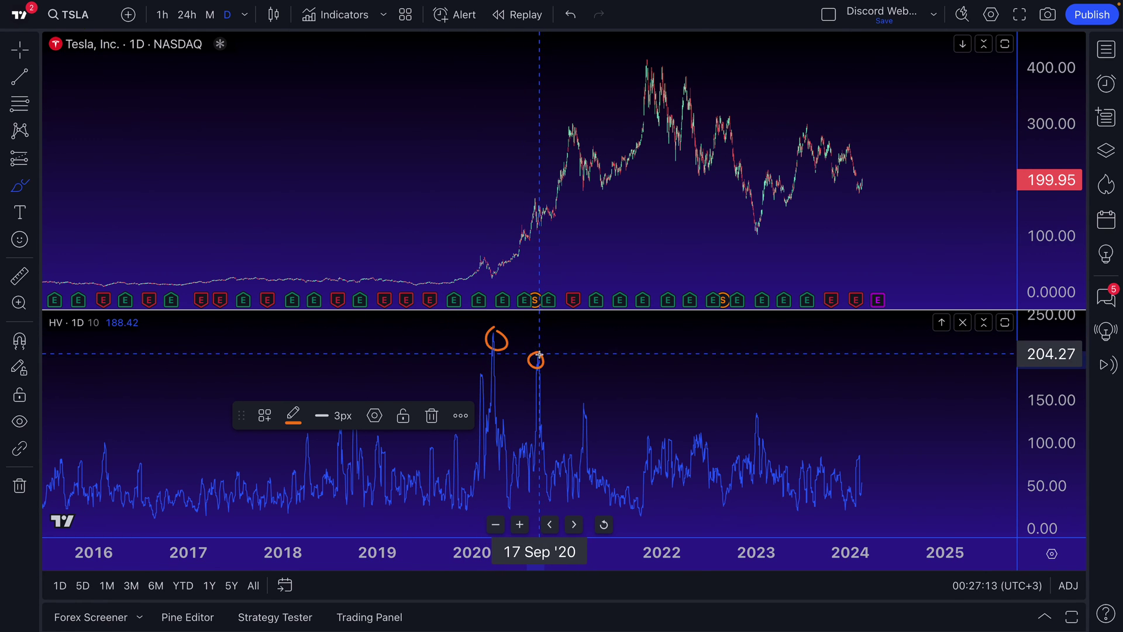
mouse_move(584, 416)
mouse_down()
mouse_move(577, 401)
mouse_move(588, 399)
mouse_up()
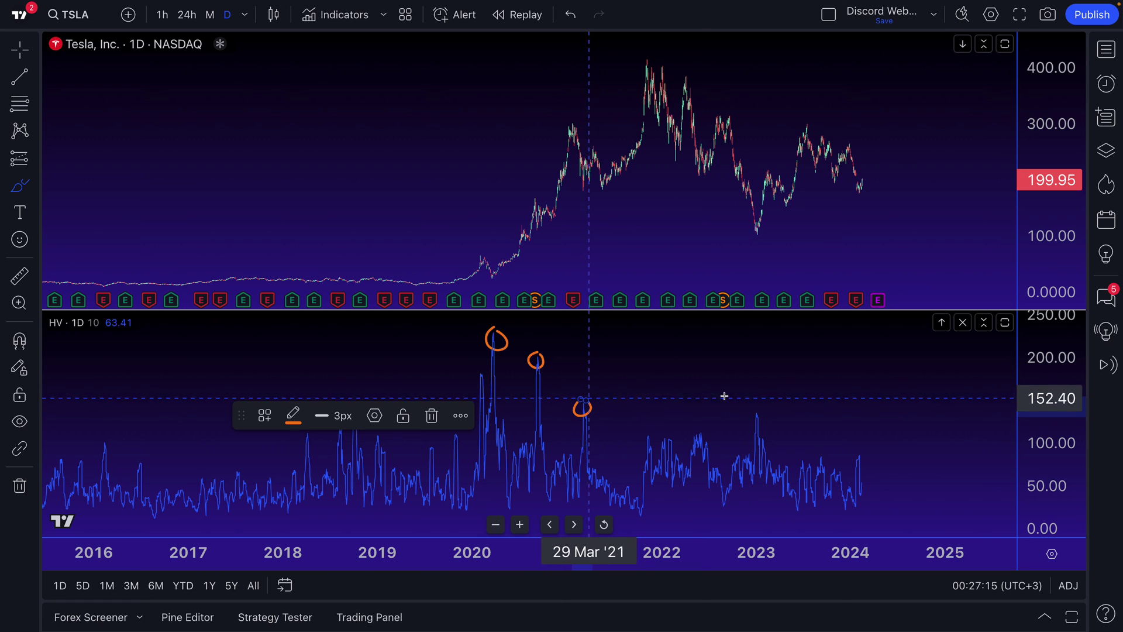
mouse_move(756, 406)
mouse_down()
mouse_move(768, 421)
mouse_move(766, 411)
mouse_up()
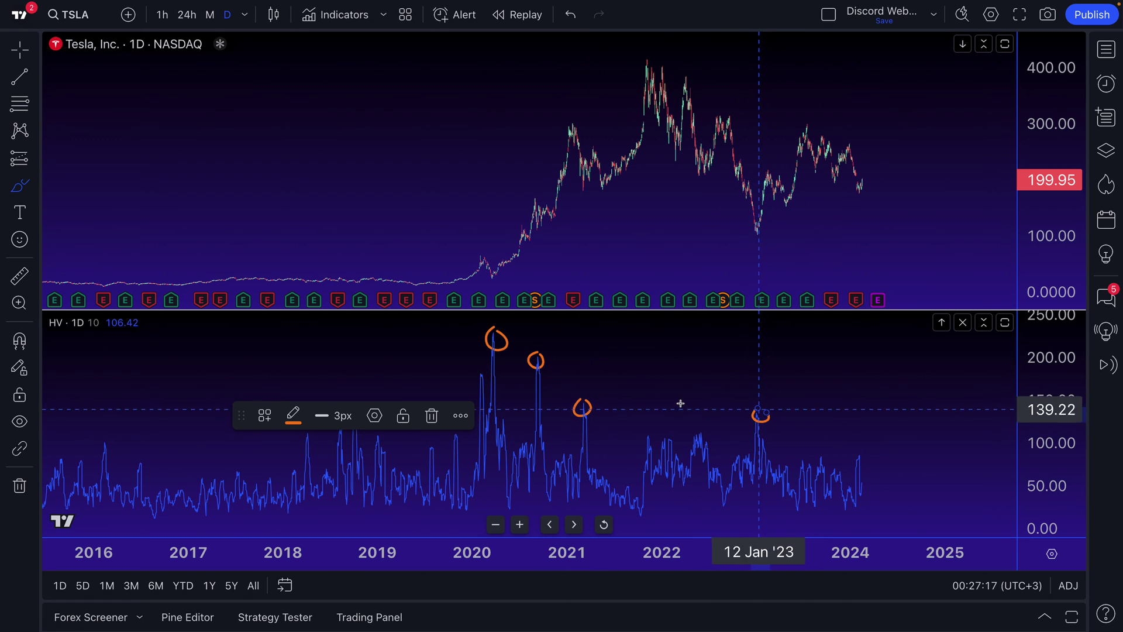
drag(240, 415, 83, 383)
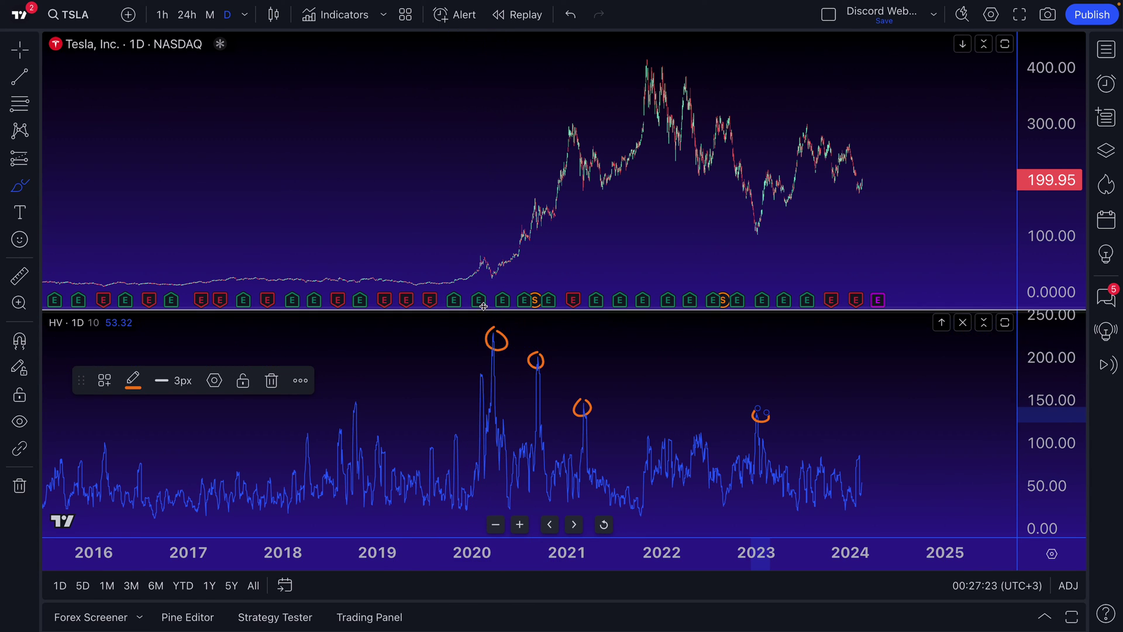
key(Escape)
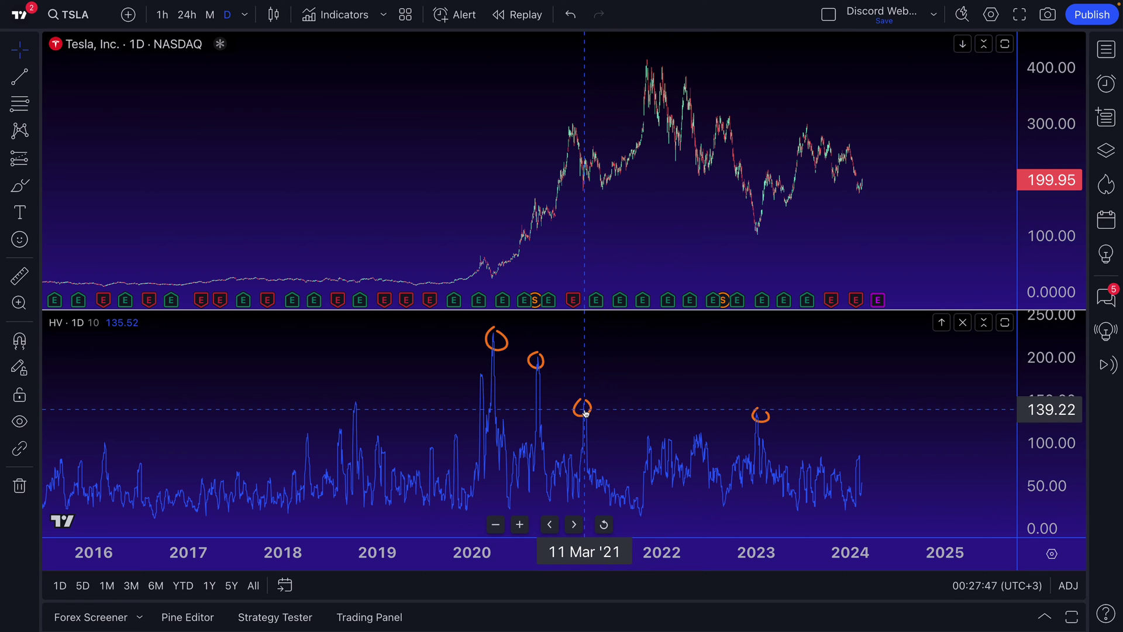
- Place a vertical line at 05 Mar '24 across both panes
click(36, 78)
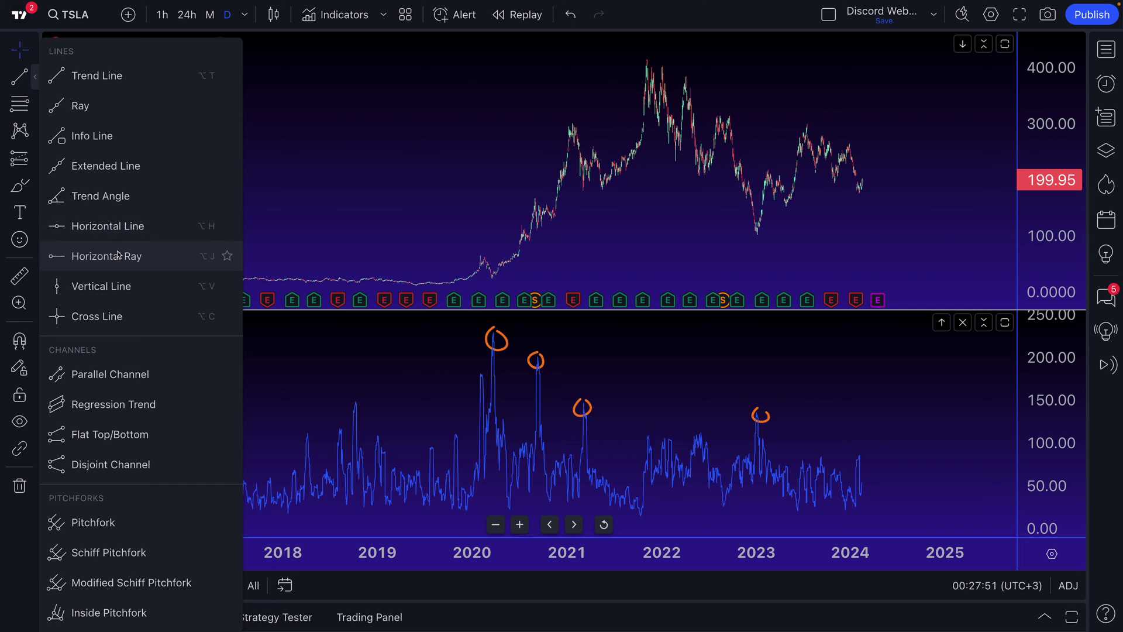
click(103, 287)
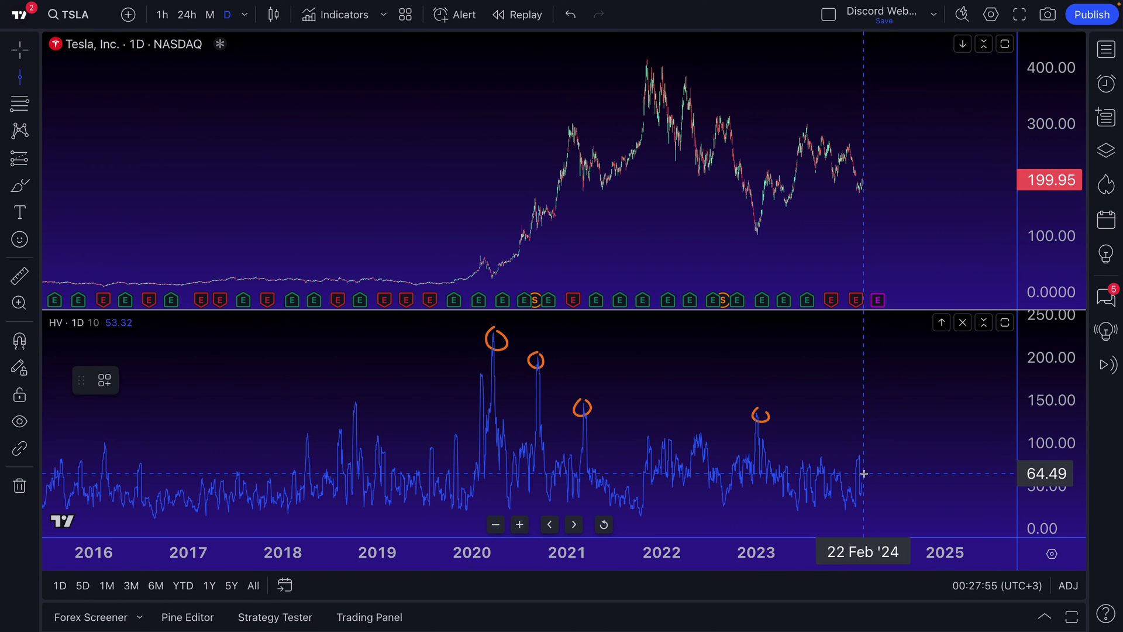
click(866, 474)
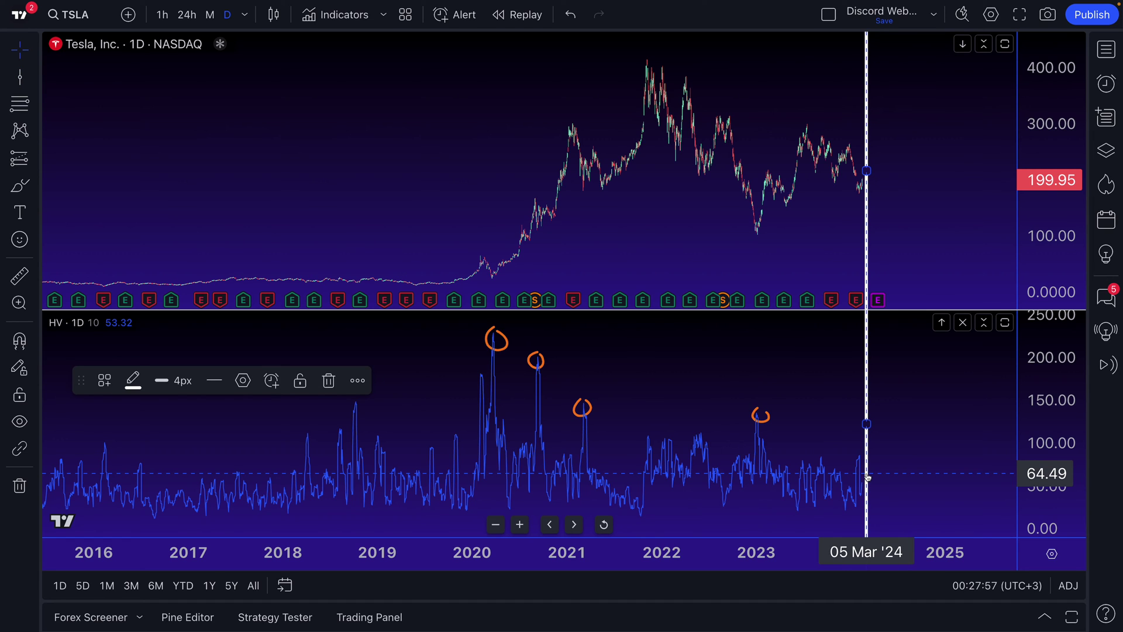
click(877, 475)
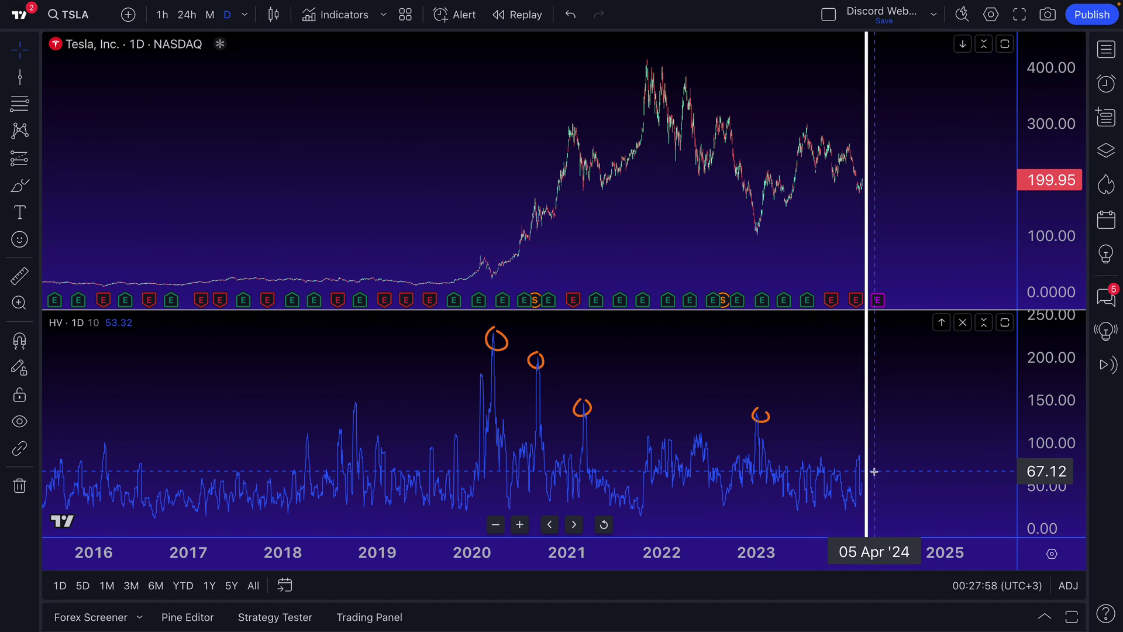
- Draw a small orange brush stroke near the 2023 dip, then delete it
click(11, 188)
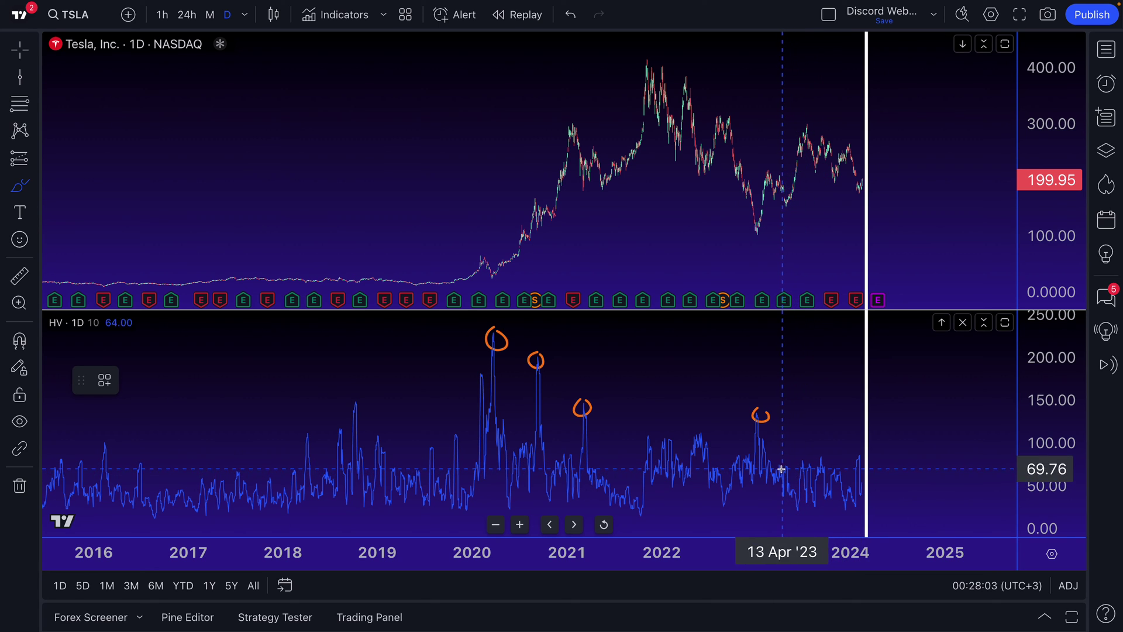
mouse_move(774, 462)
mouse_down()
mouse_move(765, 465)
mouse_move(790, 459)
mouse_move(778, 462)
mouse_up()
key(Delete)
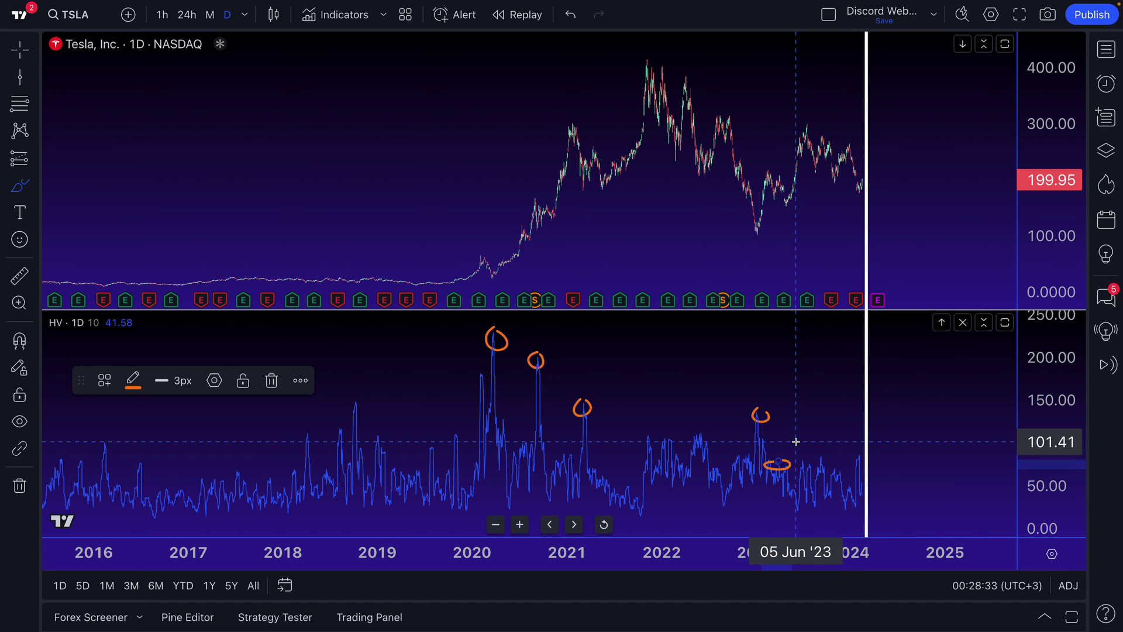
- Zoom the TSLA time axis in from 2016–2025 to roughly 2022–2025
scroll(805, 439, up, 5)
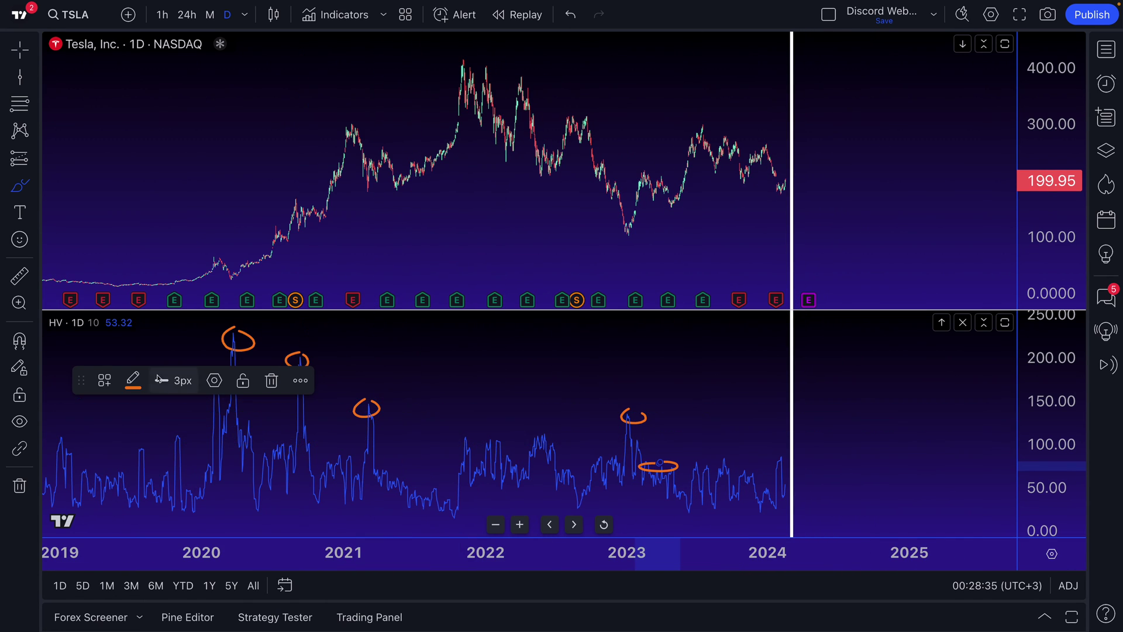
mouse_move(90, 335)
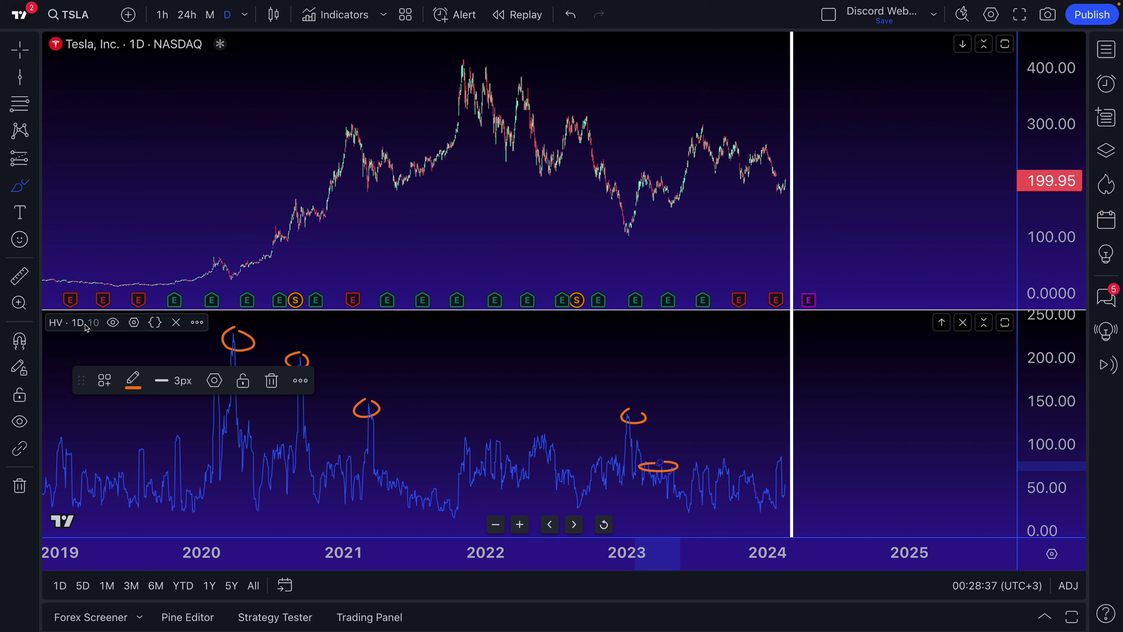
scroll(427, 433, up, 4)
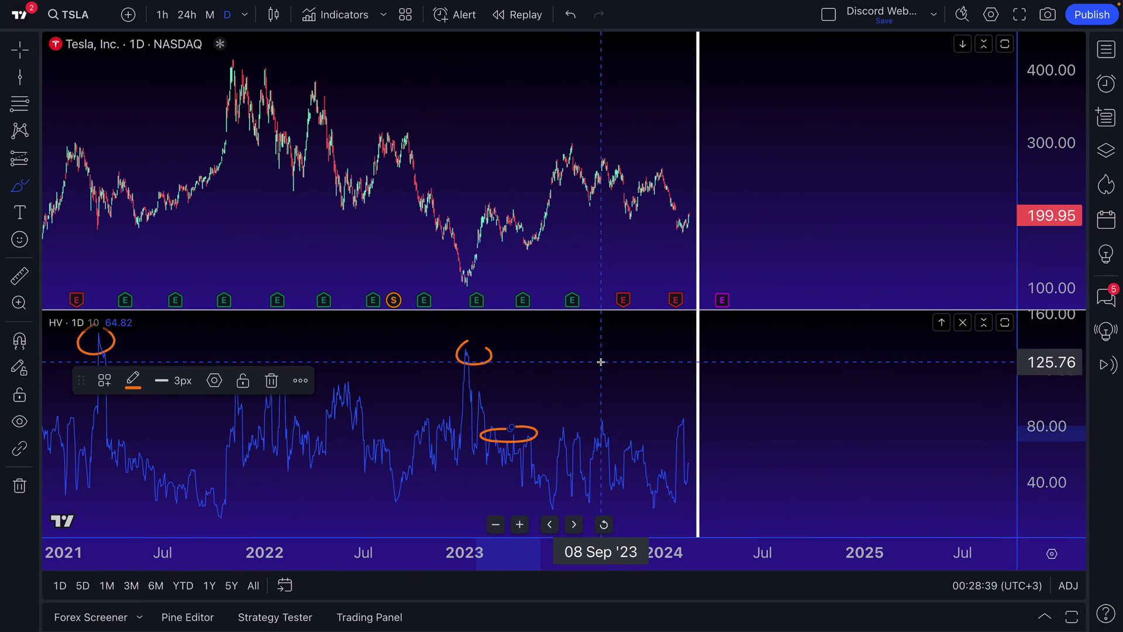
scroll(601, 362, up, 3)
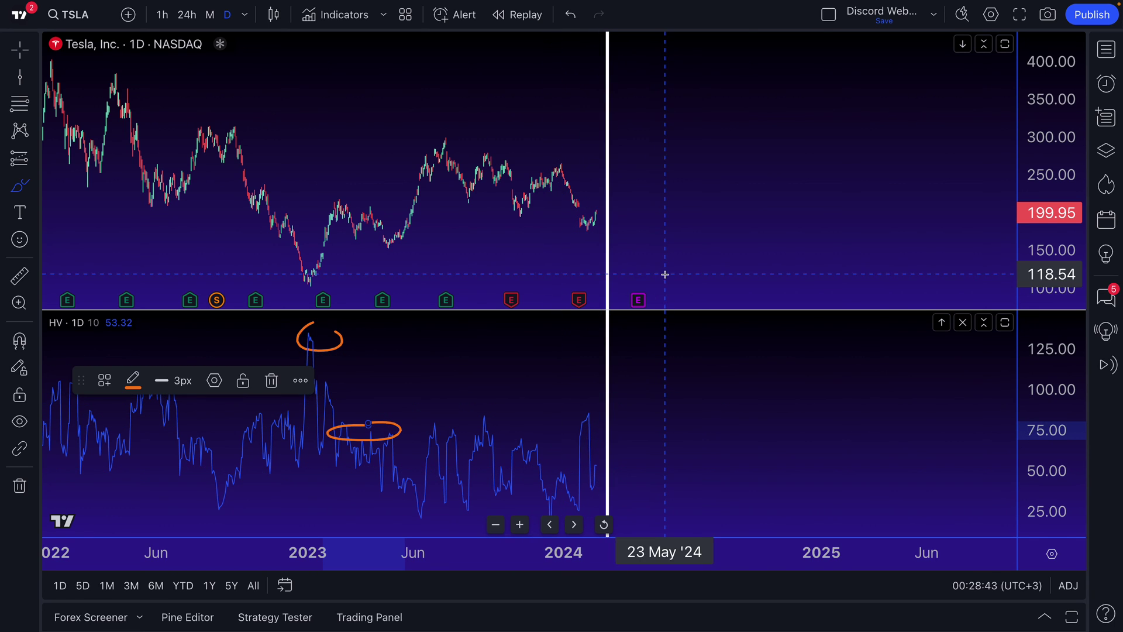
- Move the vertical date line later to 16 Apr '24
click(20, 50)
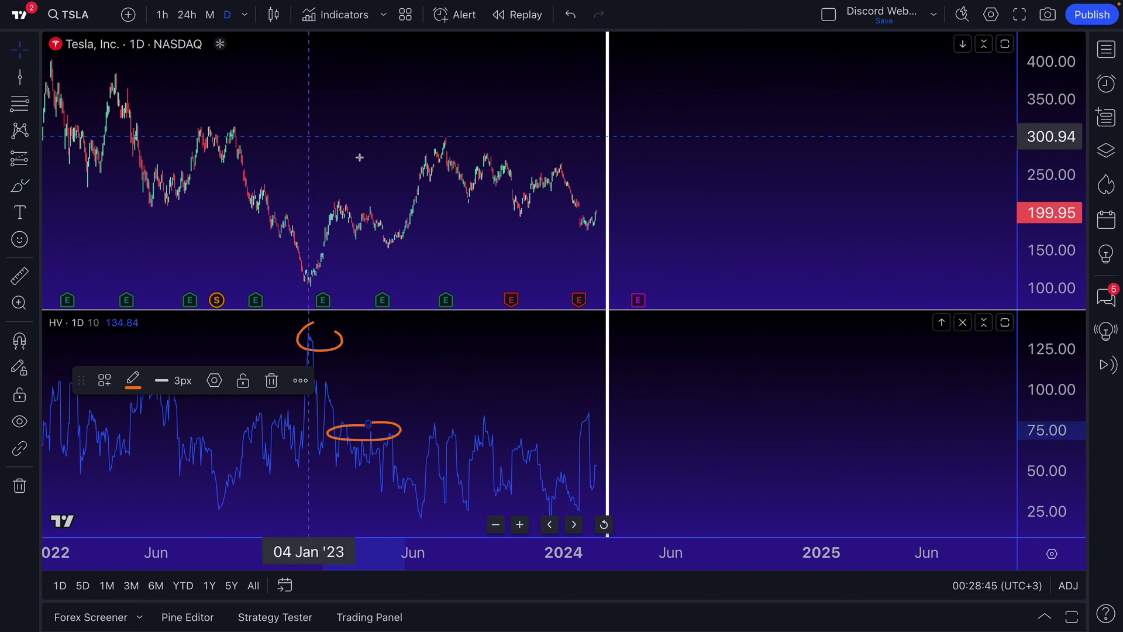
click(638, 301)
drag(608, 301, 642, 300)
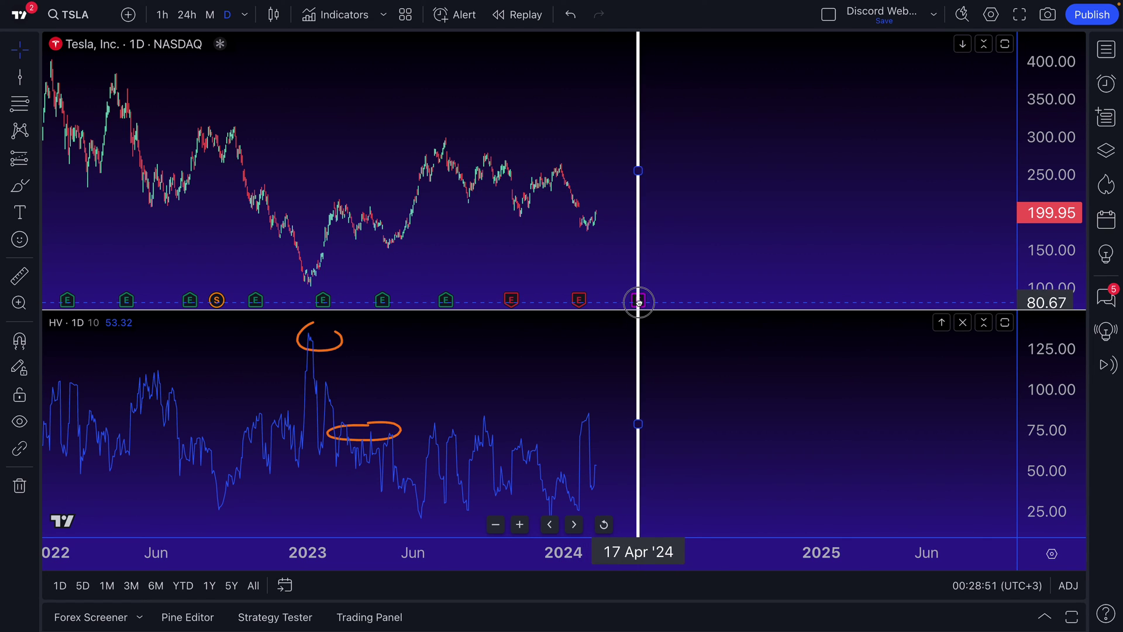
scroll(500, 373, down, 3)
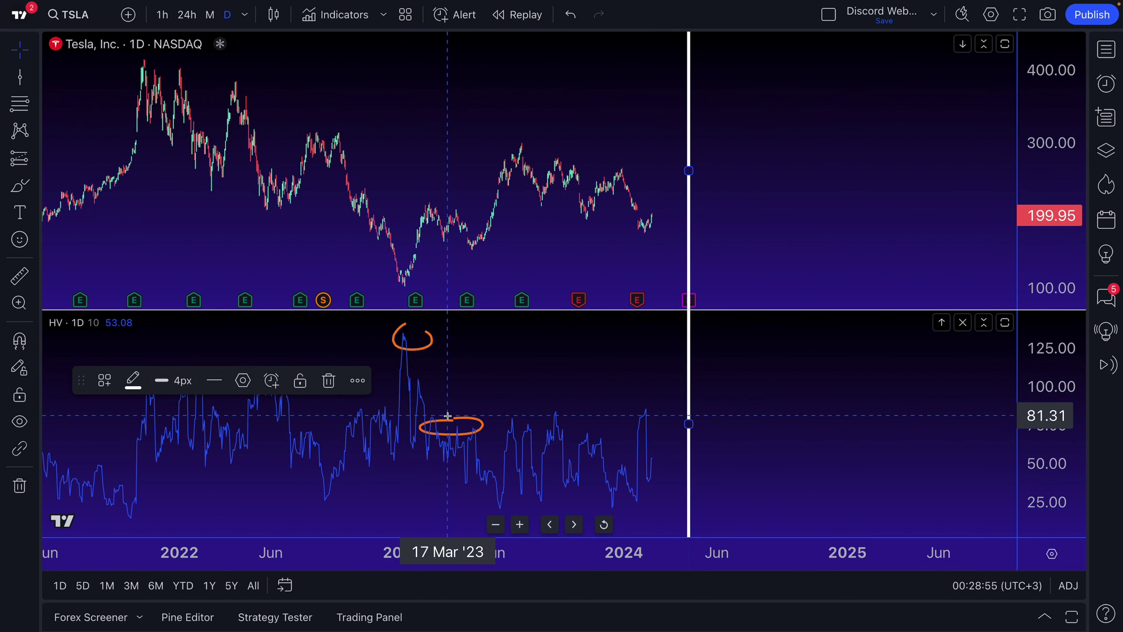
scroll(470, 400, down, 5)
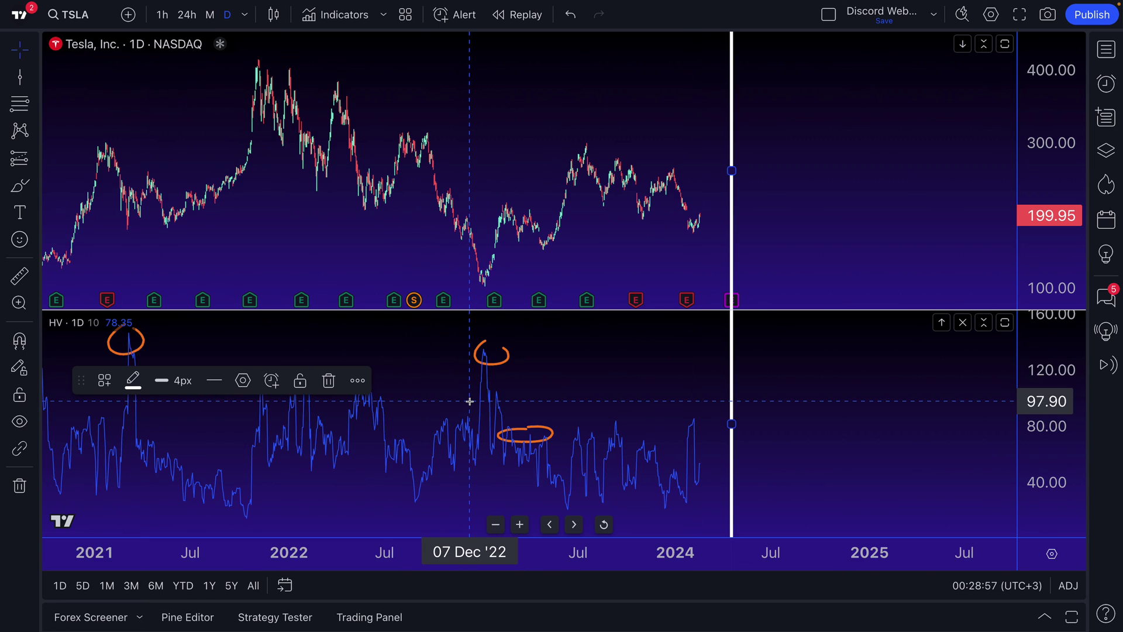
scroll(589, 408, down, 2)
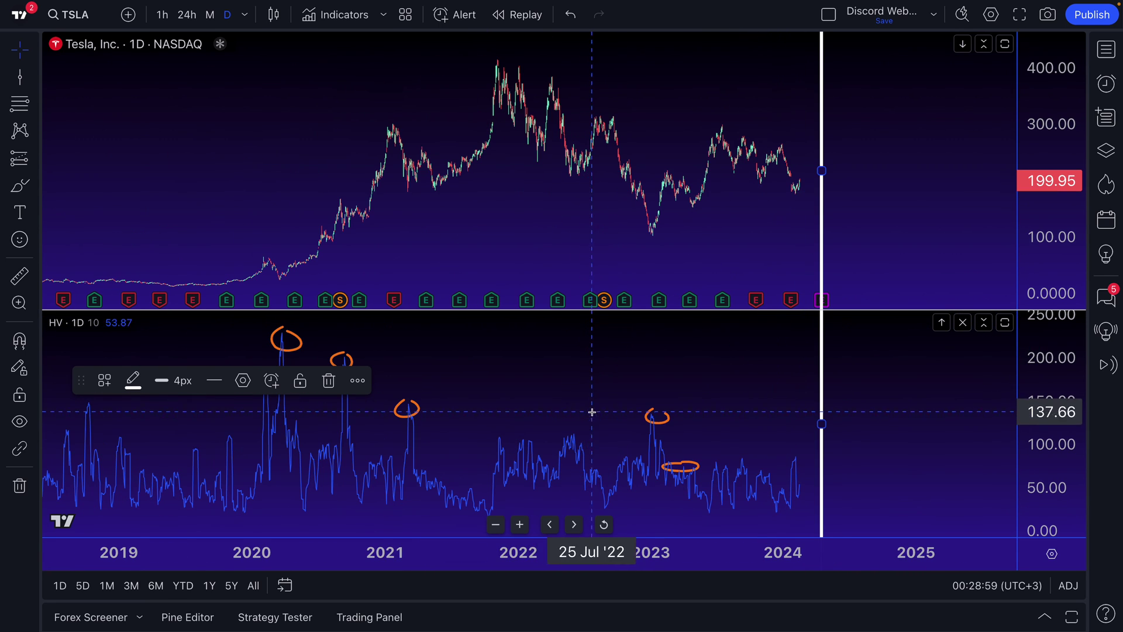
scroll(201, 446, down, 2)
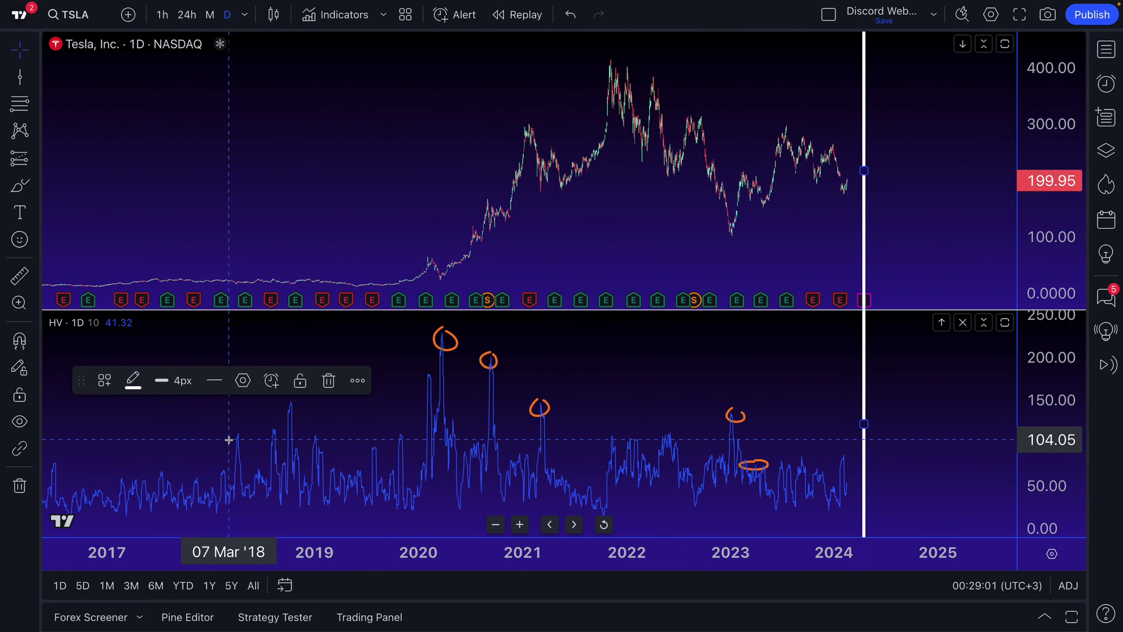
- Pan back to 2016–2021 and delete the five orange loops on the HV pane
scroll(232, 438, up, 2)
drag(234, 434, 593, 404)
scroll(513, 413, up, 3)
drag(513, 413, 717, 394)
scroll(612, 395, up, 2)
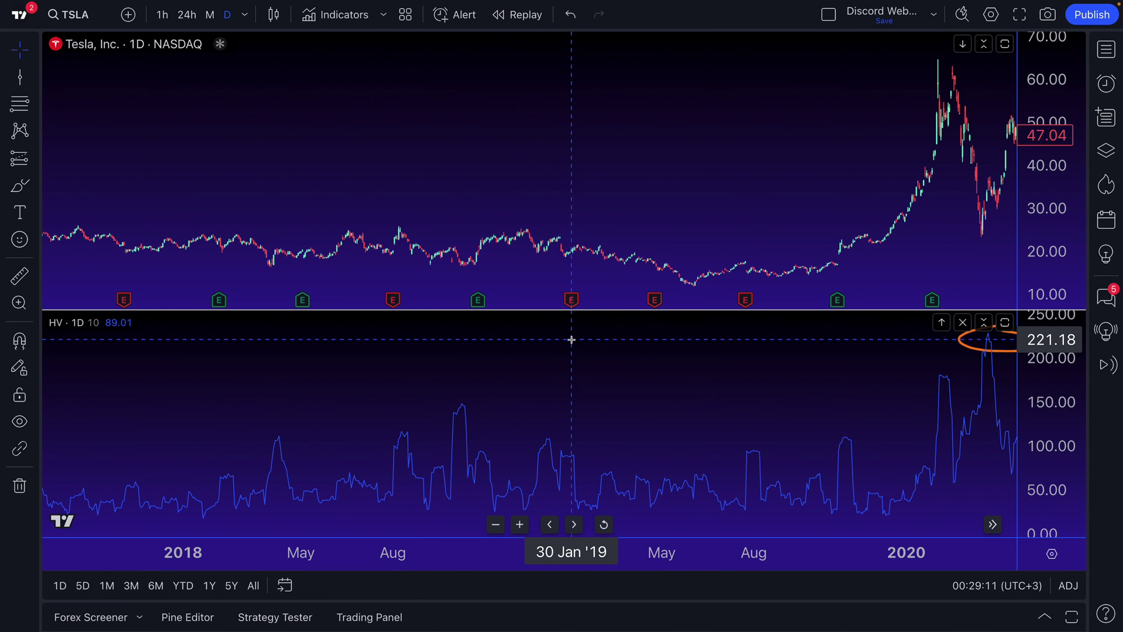
scroll(656, 325, down, 5)
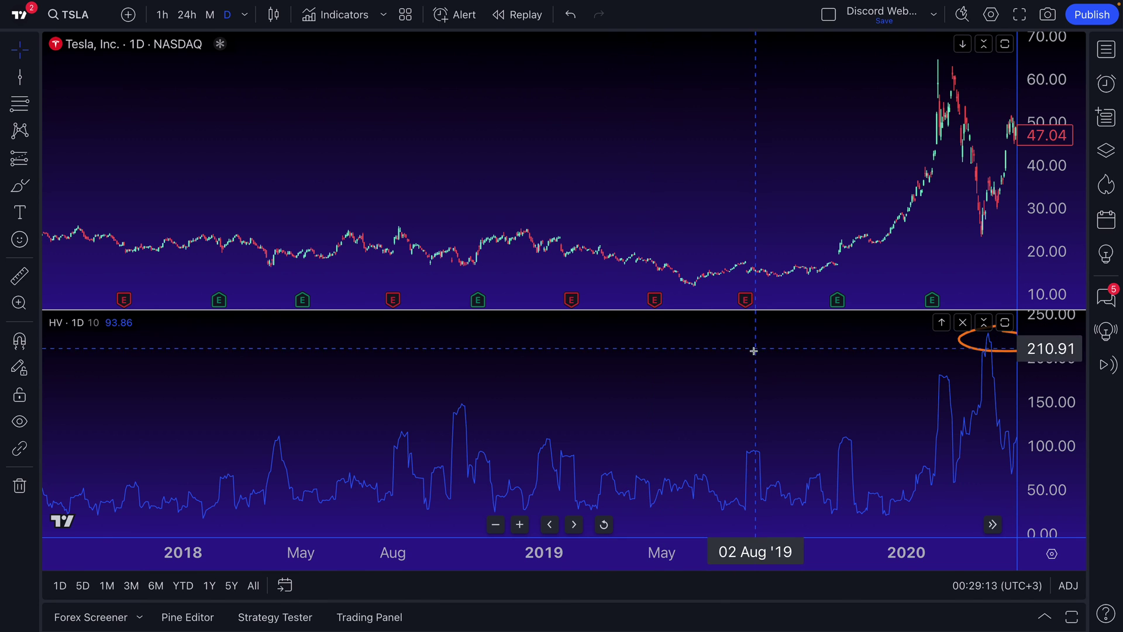
drag(752, 374, 333, 446)
scroll(580, 404, right, 5)
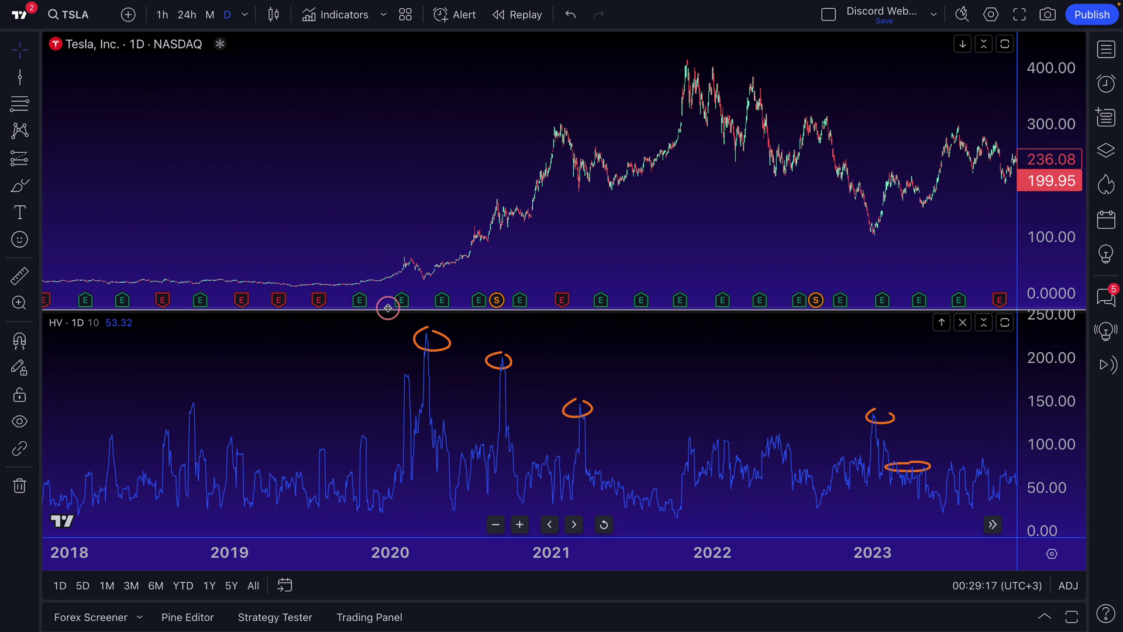
mouse_move(398, 323)
mouse_down()
mouse_move(940, 464)
mouse_move(950, 485)
mouse_up()
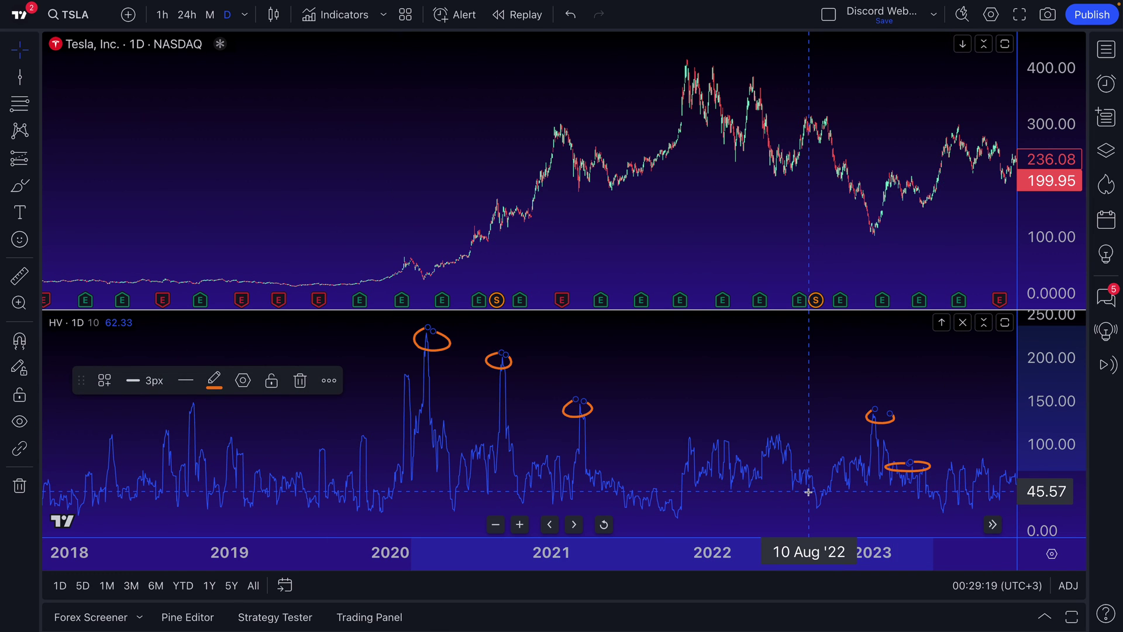
key(Delete)
- Delete the vertical date line from the TSLA chart
drag(676, 381, 493, 428)
scroll(574, 426, right, 3)
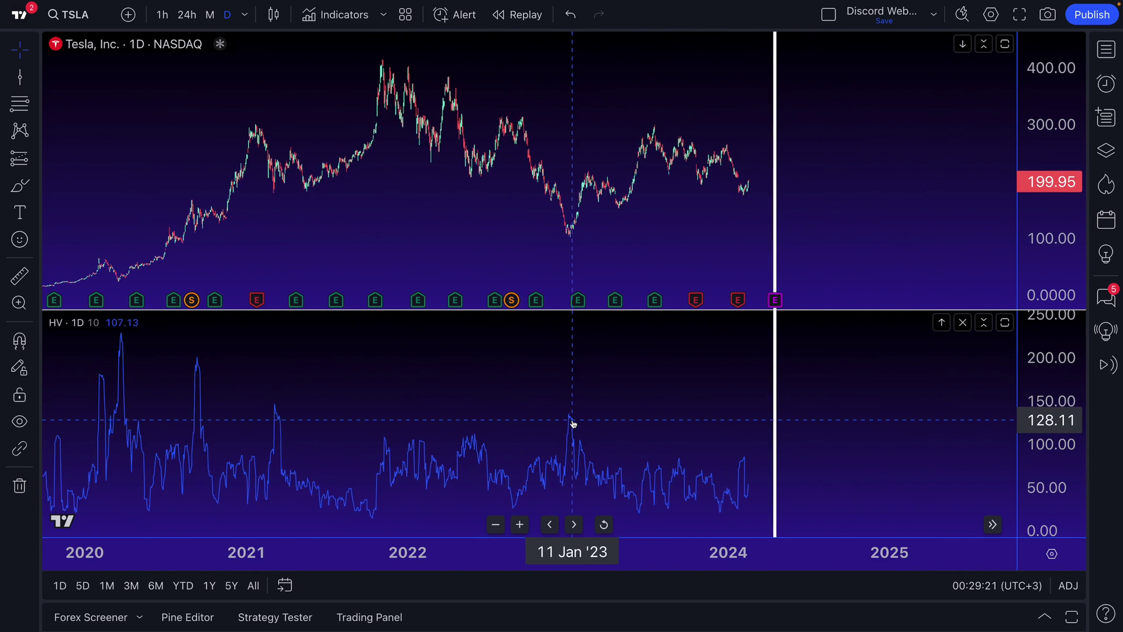
scroll(690, 381, up, 3)
click(715, 378)
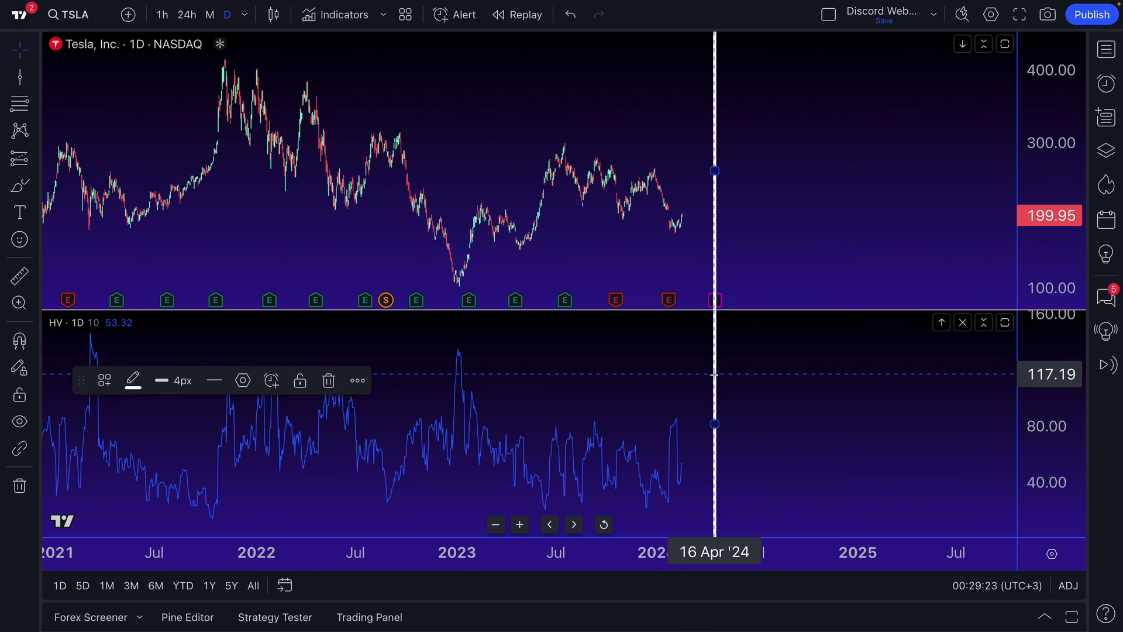
key(Delete)
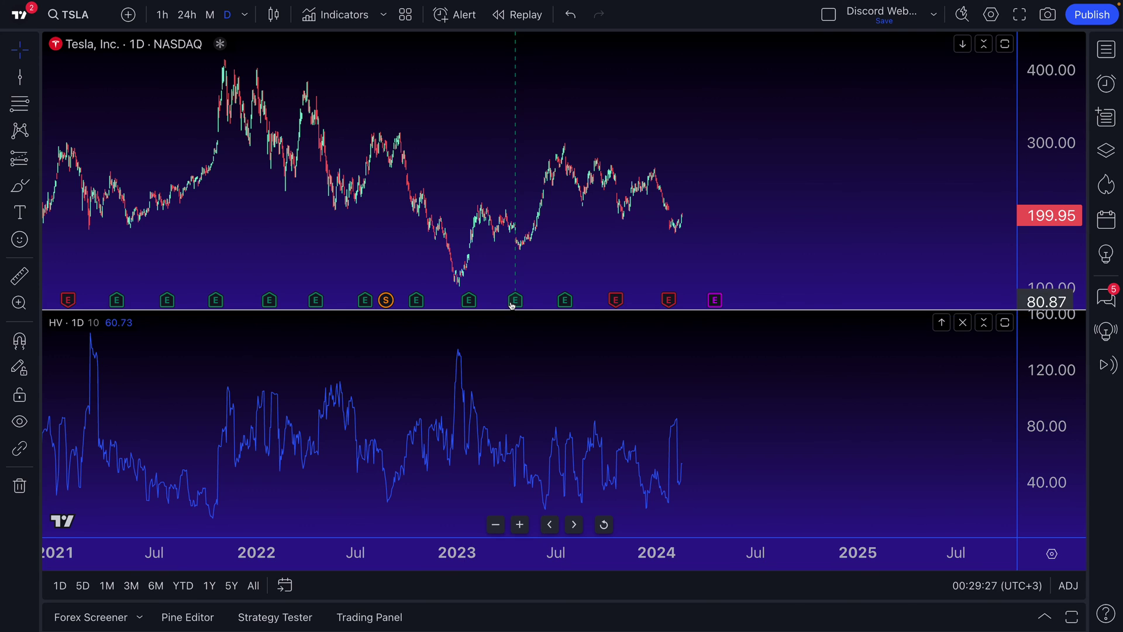
- Switch the chart's symbol to AAPL
click(110, 12)
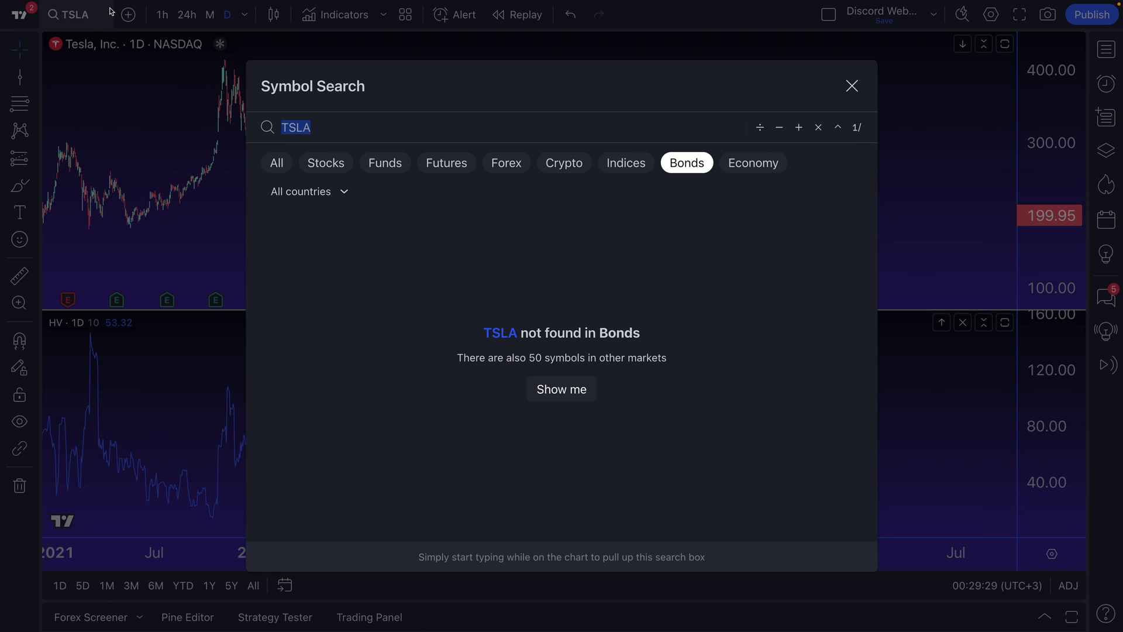
text(AAPL)
key(Return)
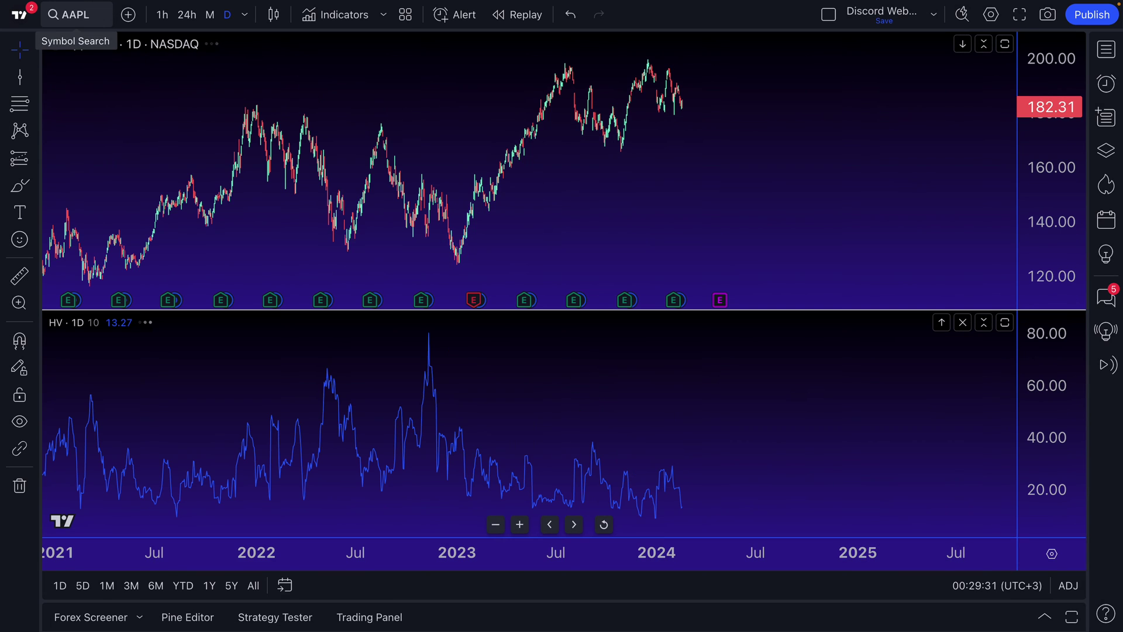
- Zoom out over Apple's longer history and bring up symbol search again
scroll(370, 188, down, 5)
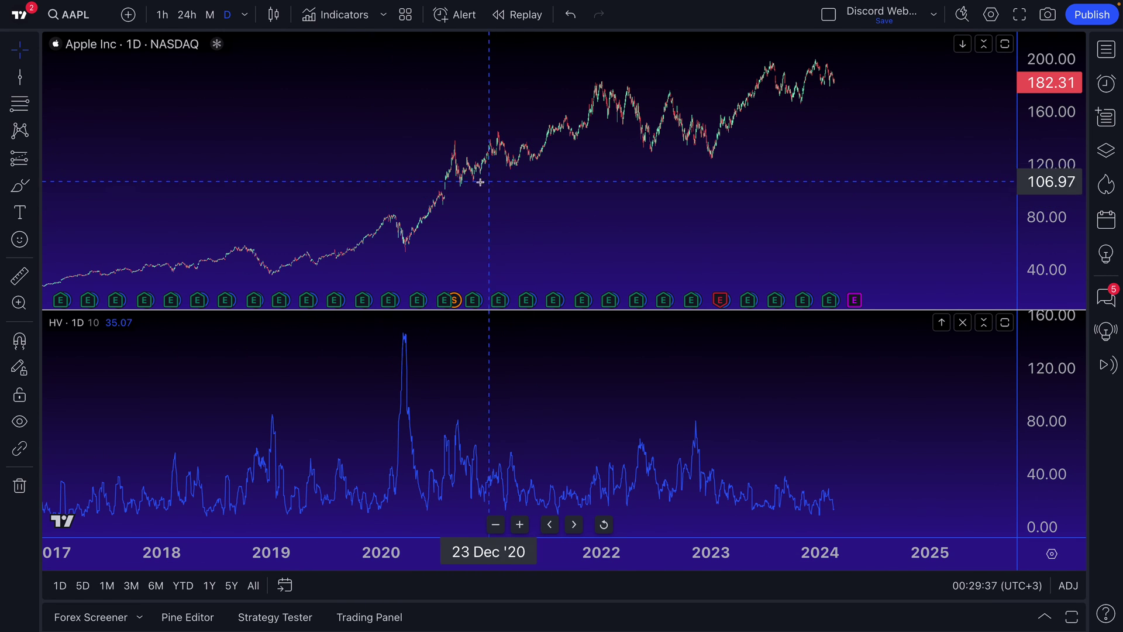
scroll(454, 176, down, 1)
scroll(455, 175, down, 1)
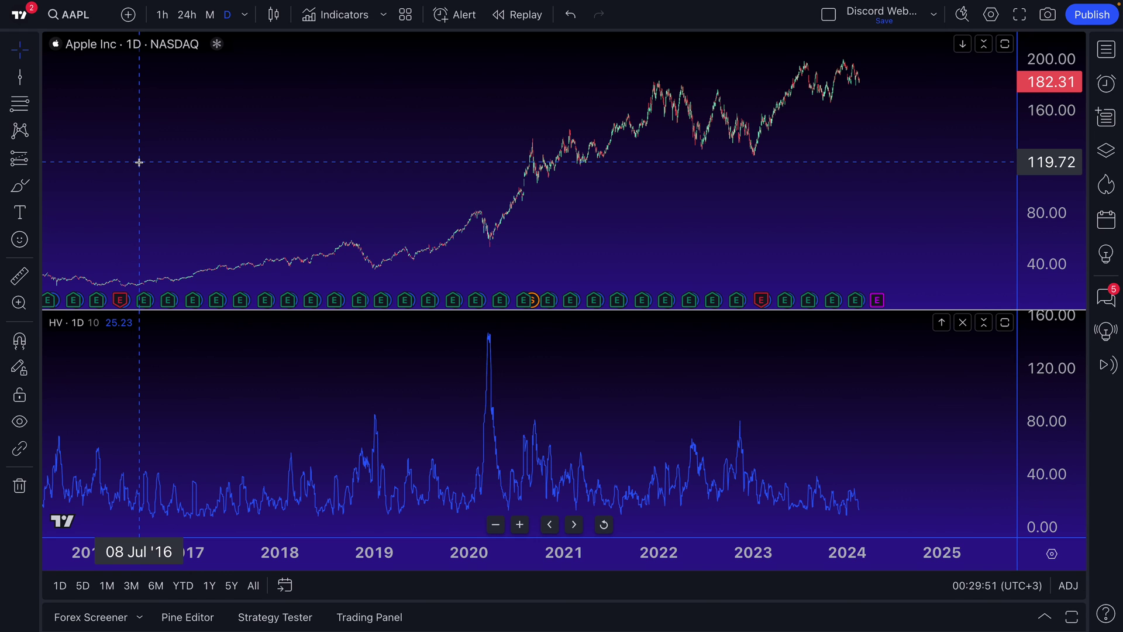
click(74, 13)
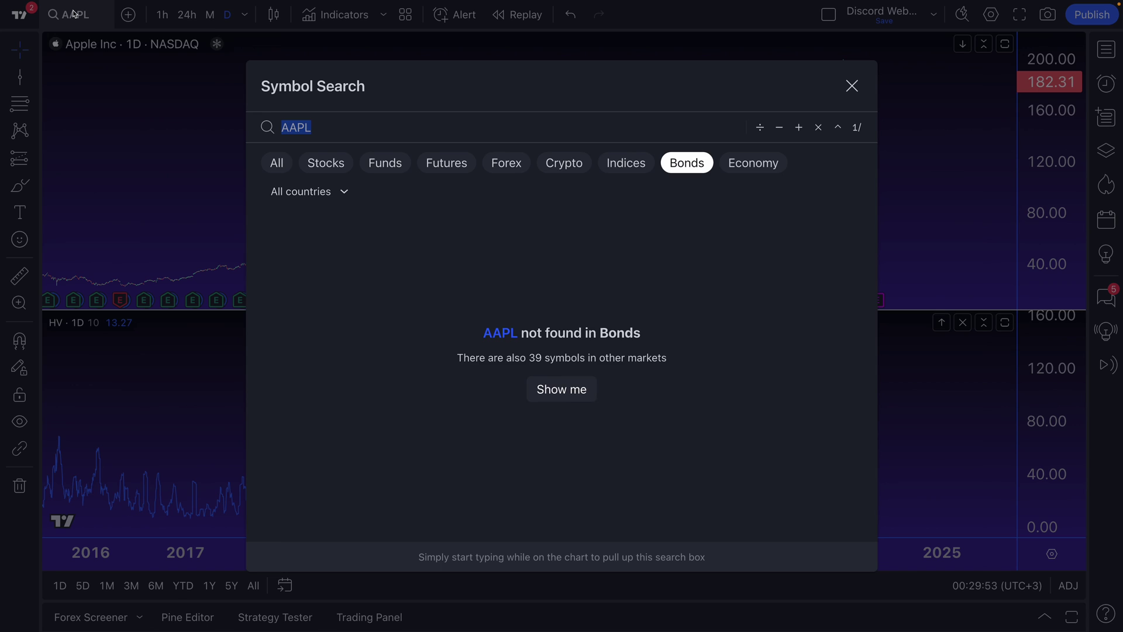
- Filter symbol results to All markets and load Coinbase Global (COIN)
click(265, 168)
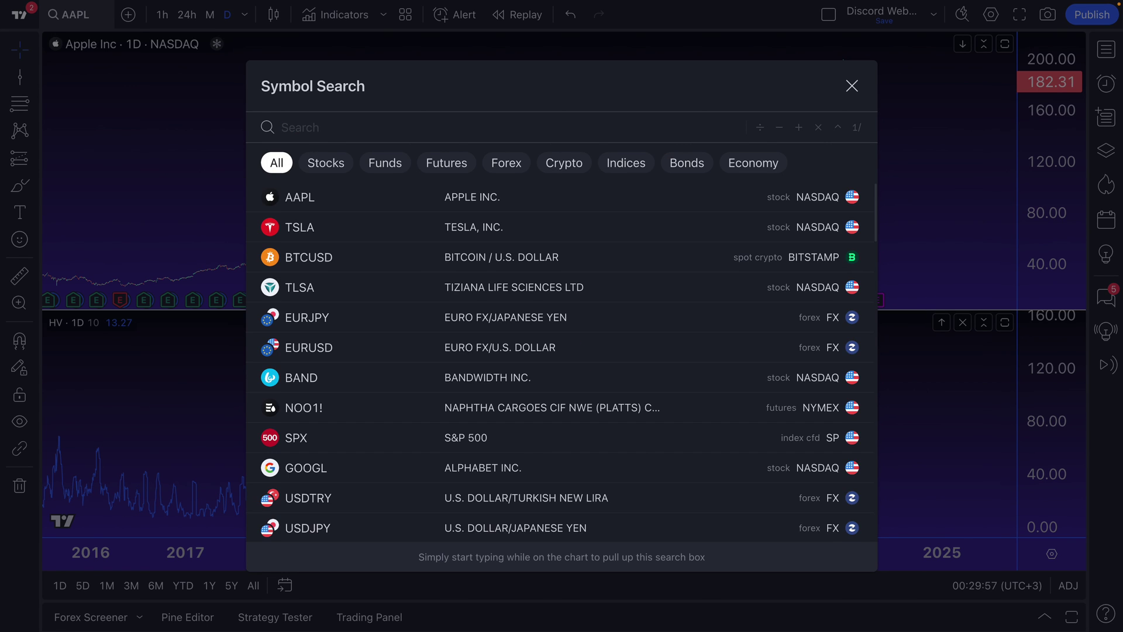
scroll(368, 365, down, 4)
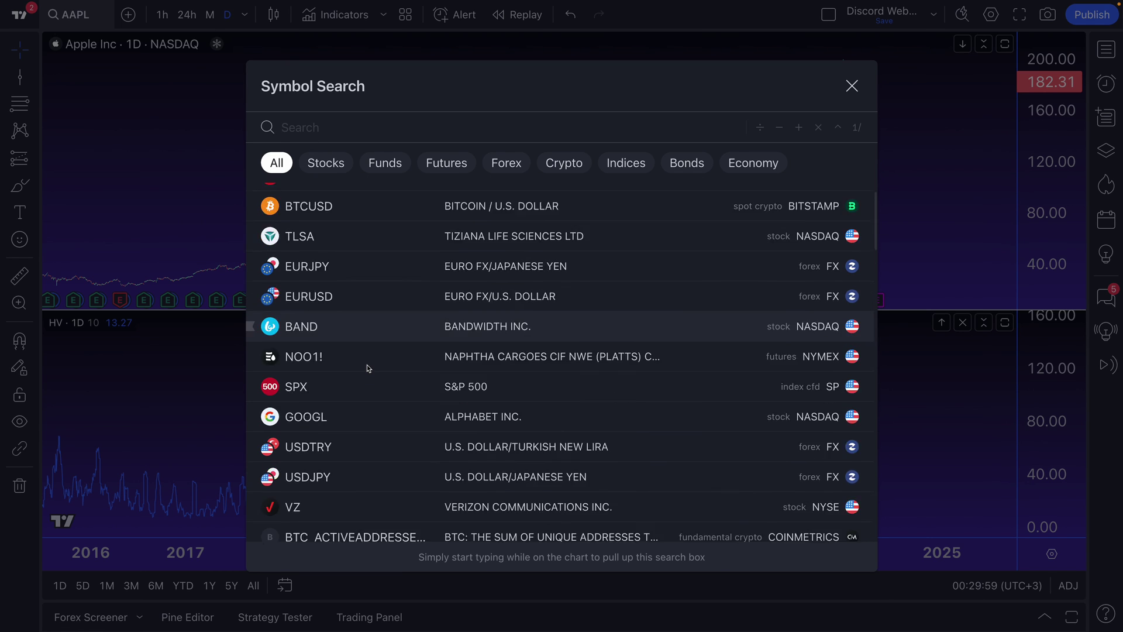
scroll(404, 349, down, 4)
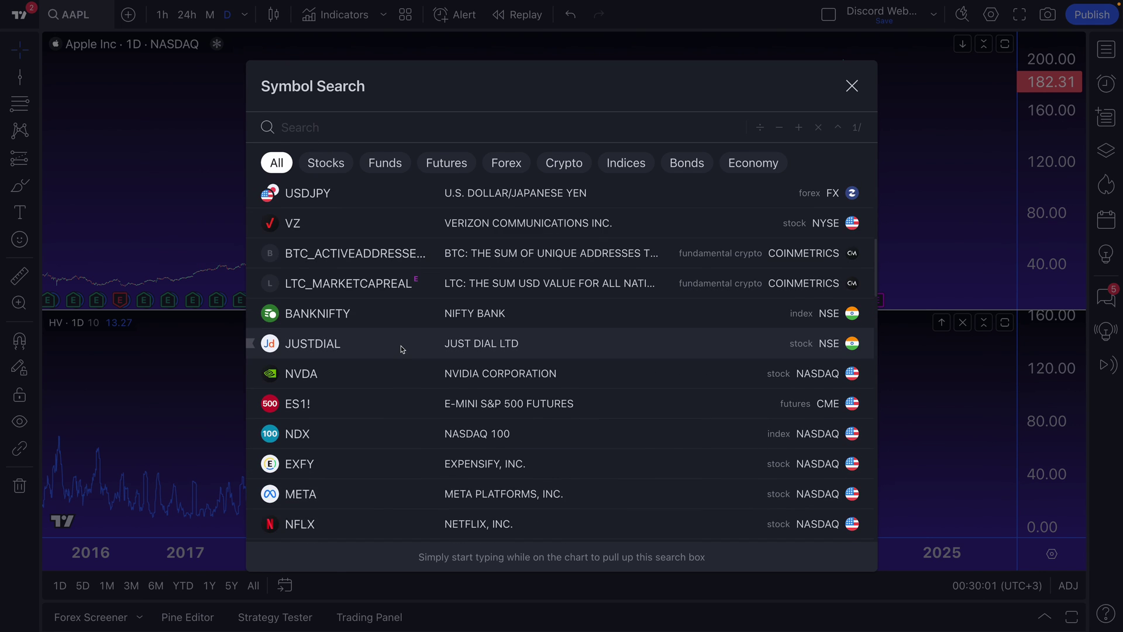
scroll(407, 345, down, 10)
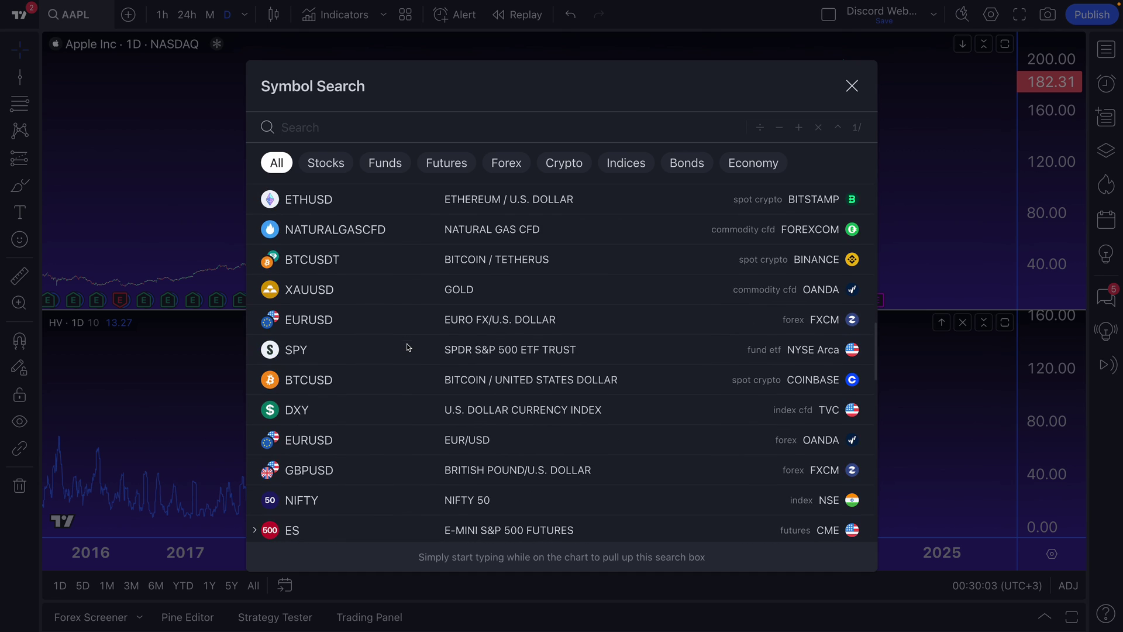
scroll(408, 347, down, 10)
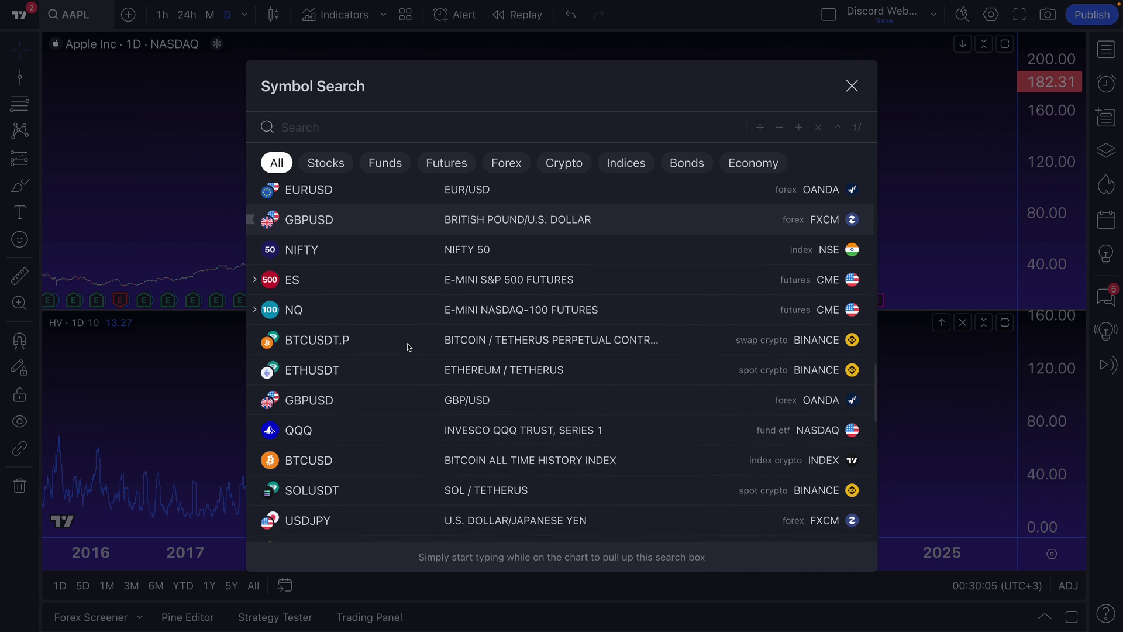
scroll(408, 346, down, 12)
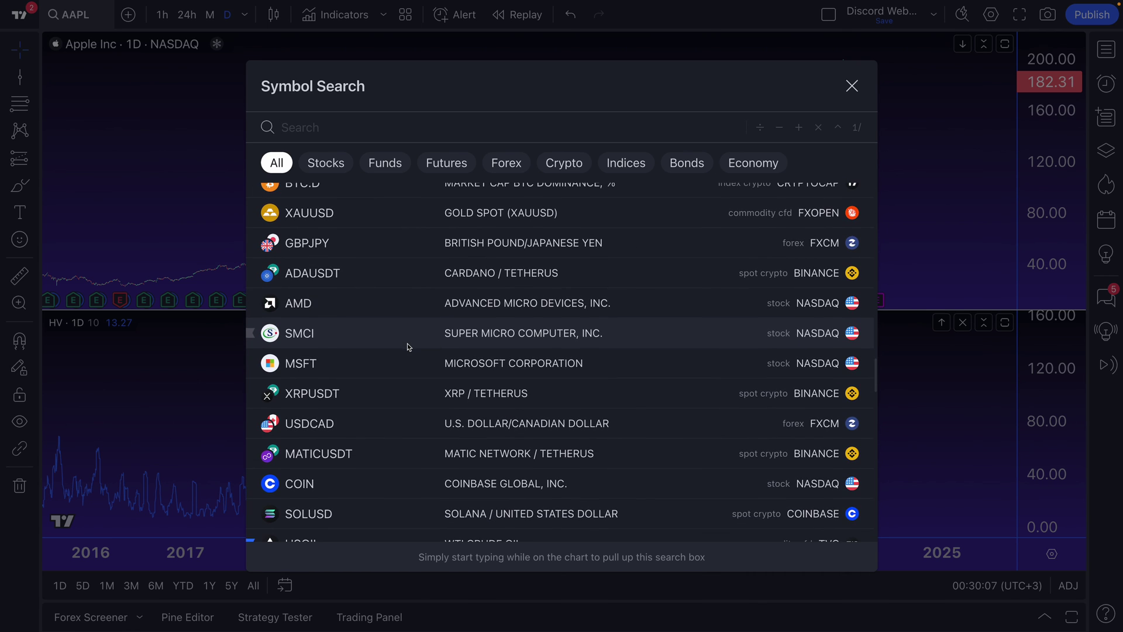
scroll(351, 263, up, 2)
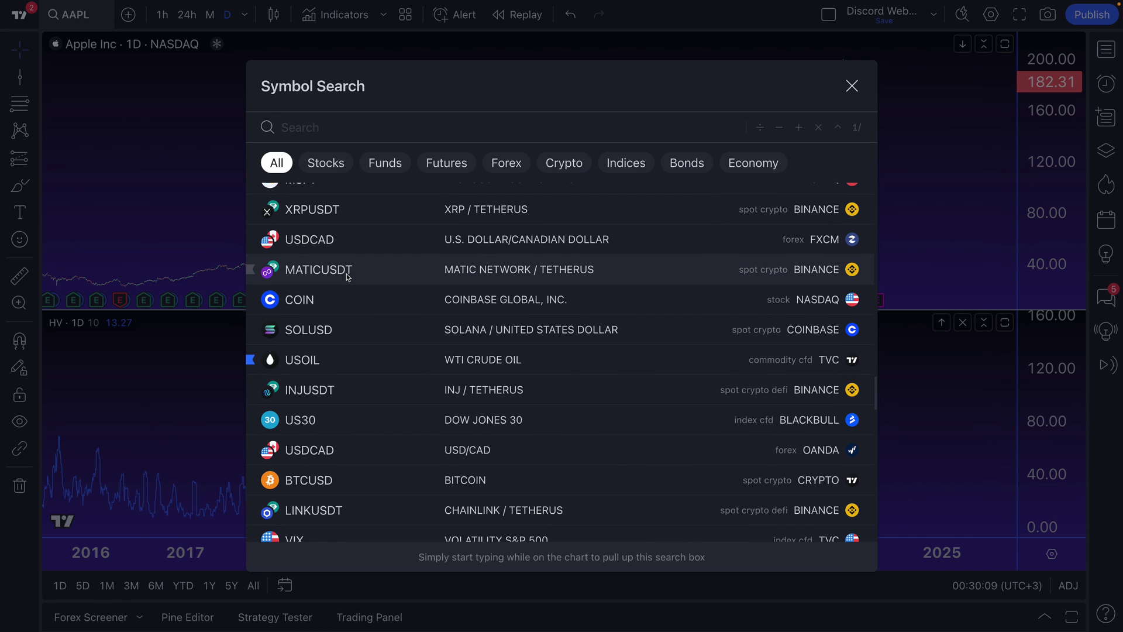
click(331, 301)
- Zoom and pan over recent COIN candles and HV readings, then open Indicators
scroll(588, 397, up, 5)
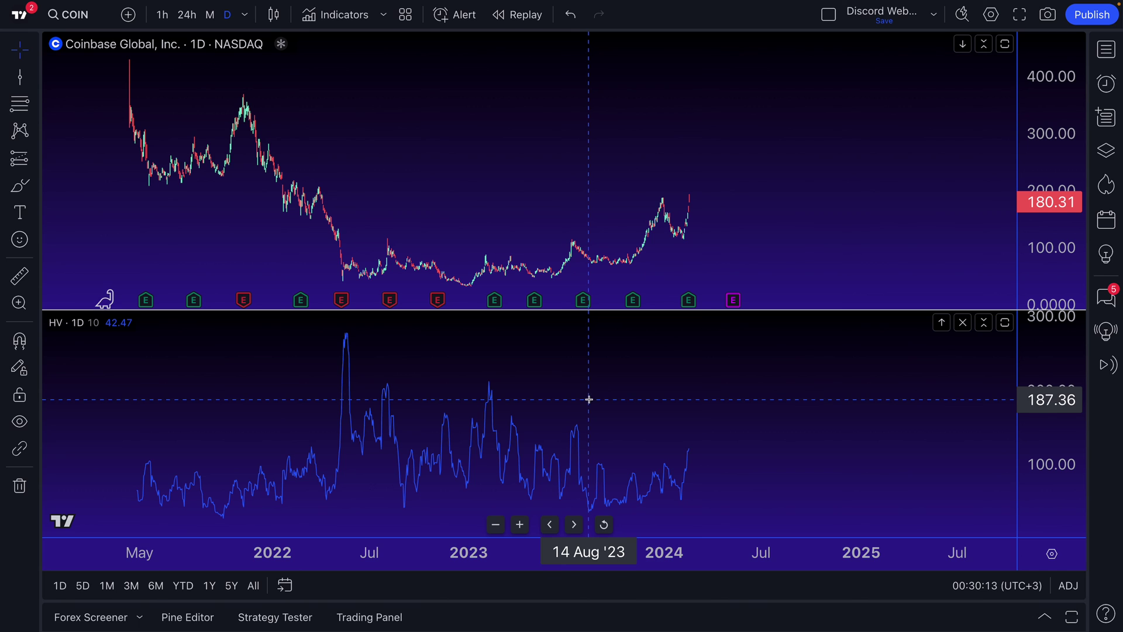
scroll(589, 398, up, 3)
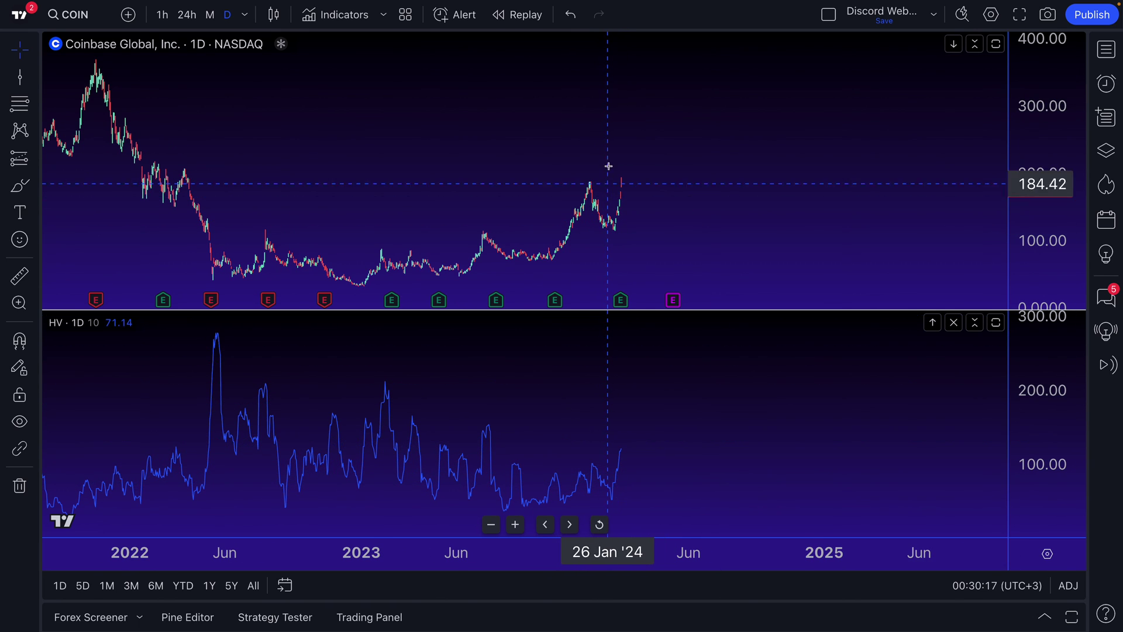
scroll(611, 205, up, 2)
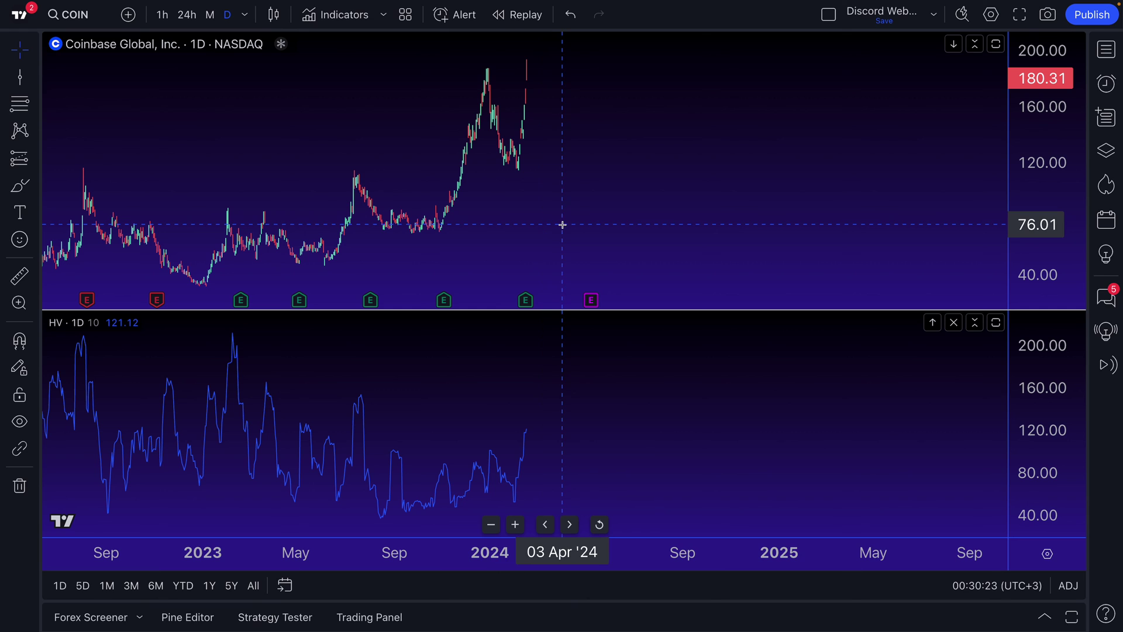
drag(519, 61, 489, 164)
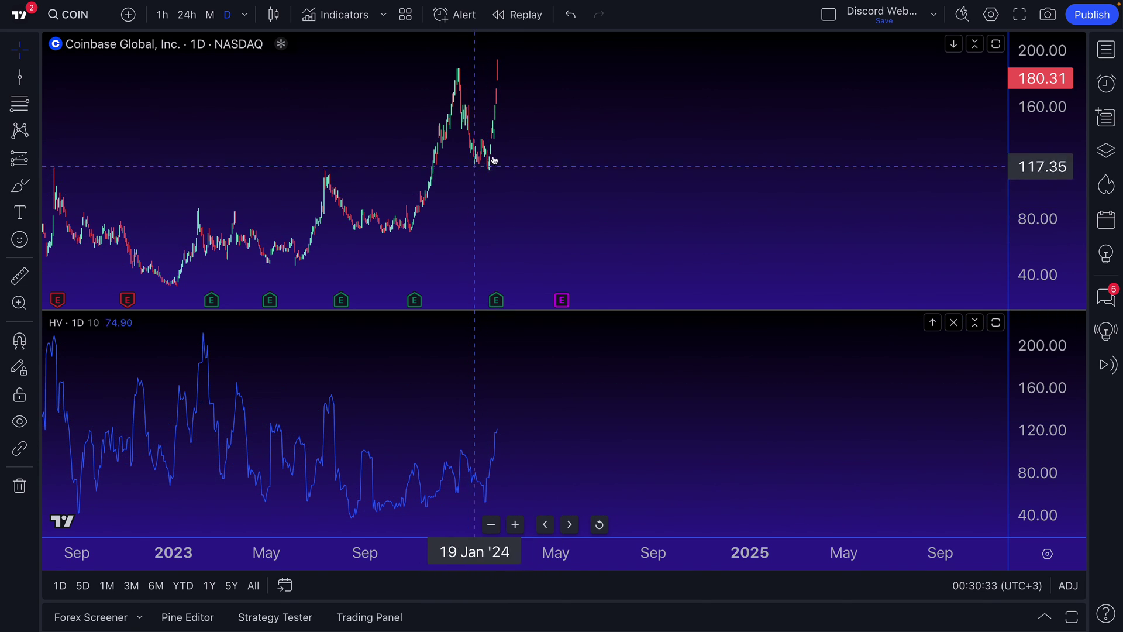
scroll(513, 115, up, 5)
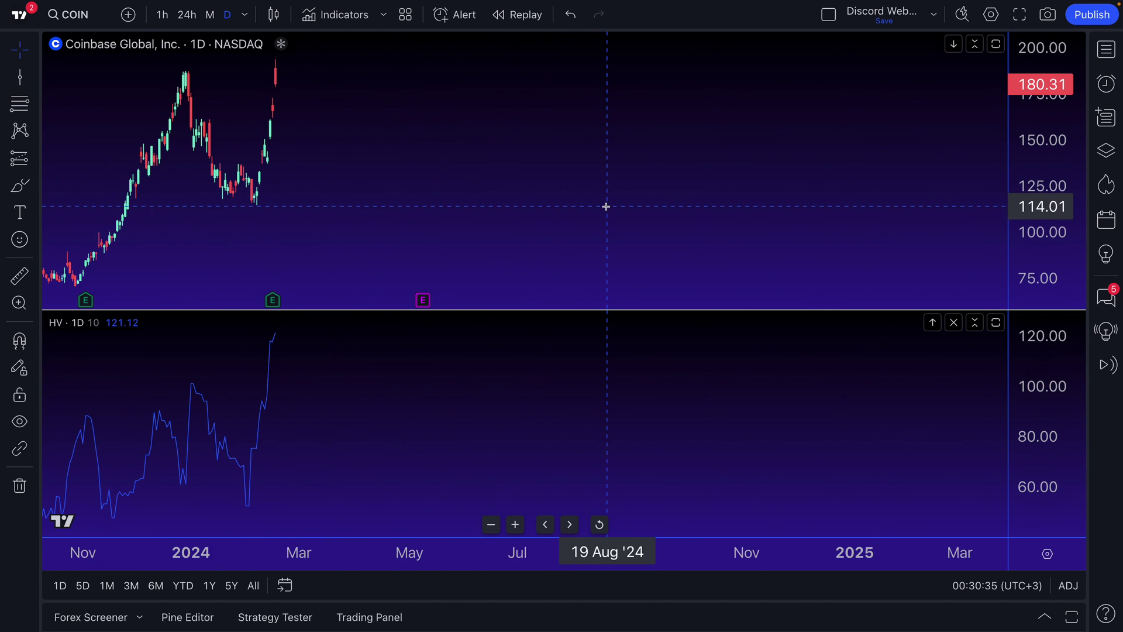
scroll(557, 199, left, 3)
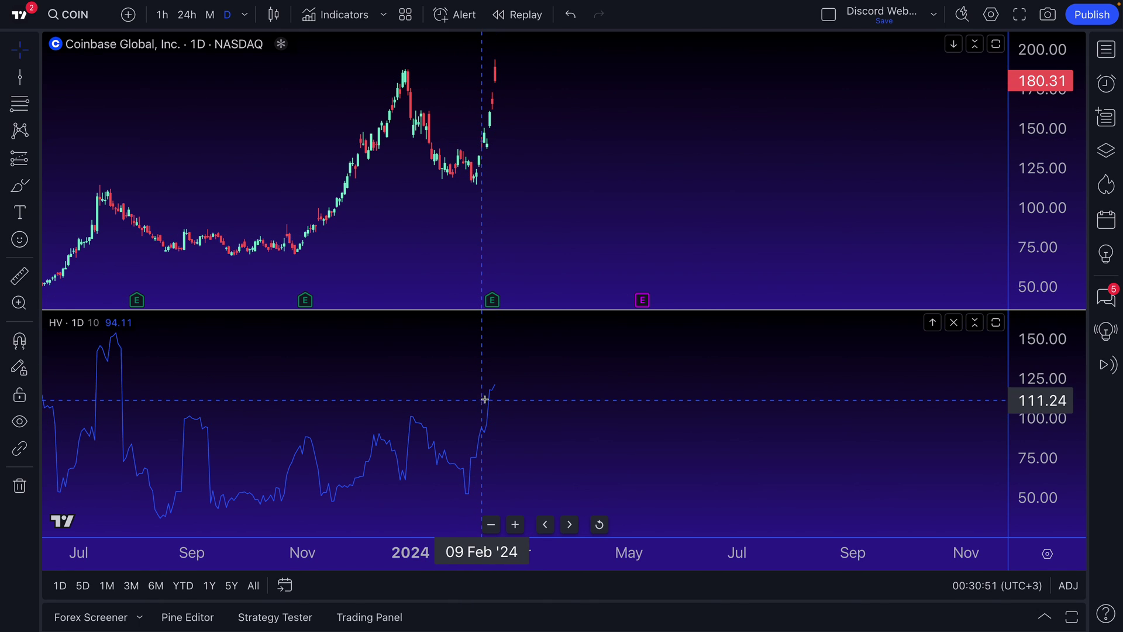
mouse_move(88, 326)
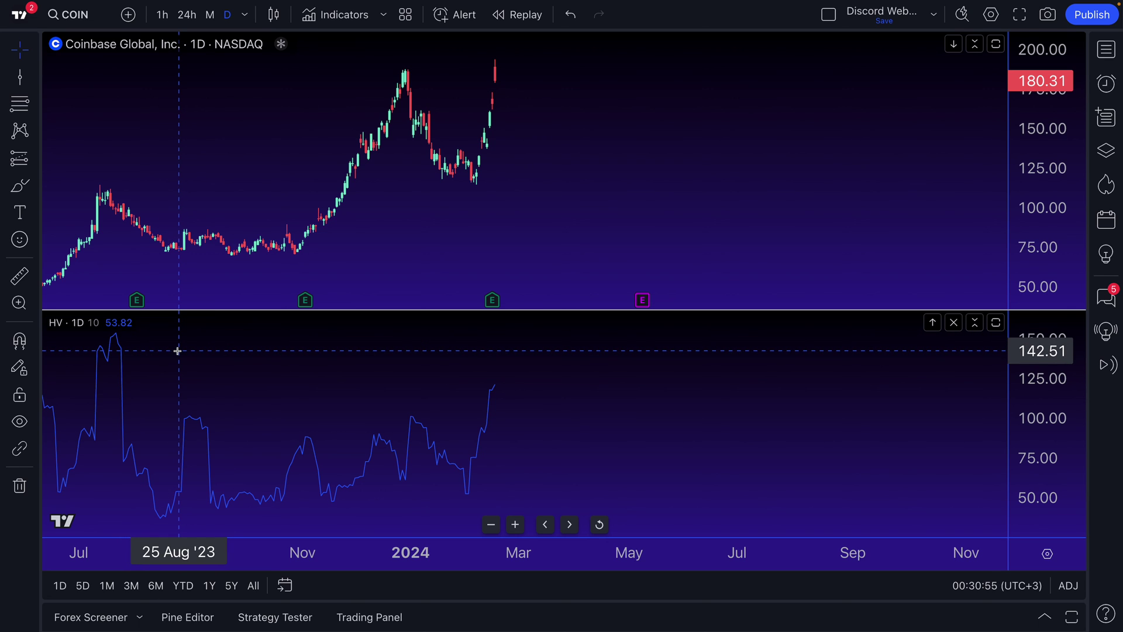
scroll(434, 231, left, 3)
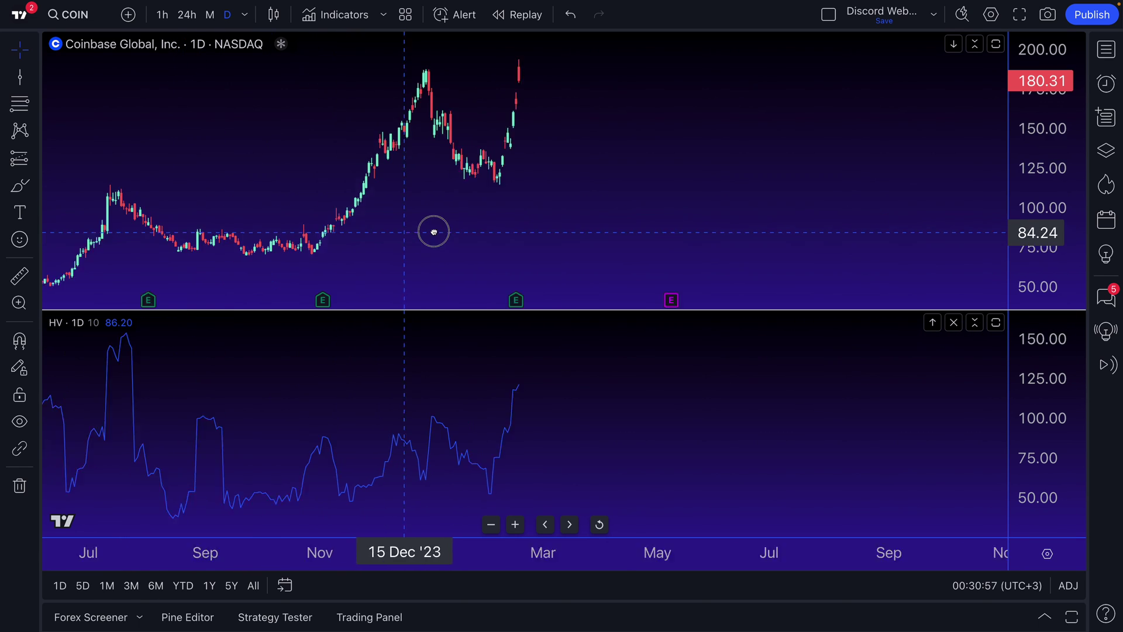
click(332, 16)
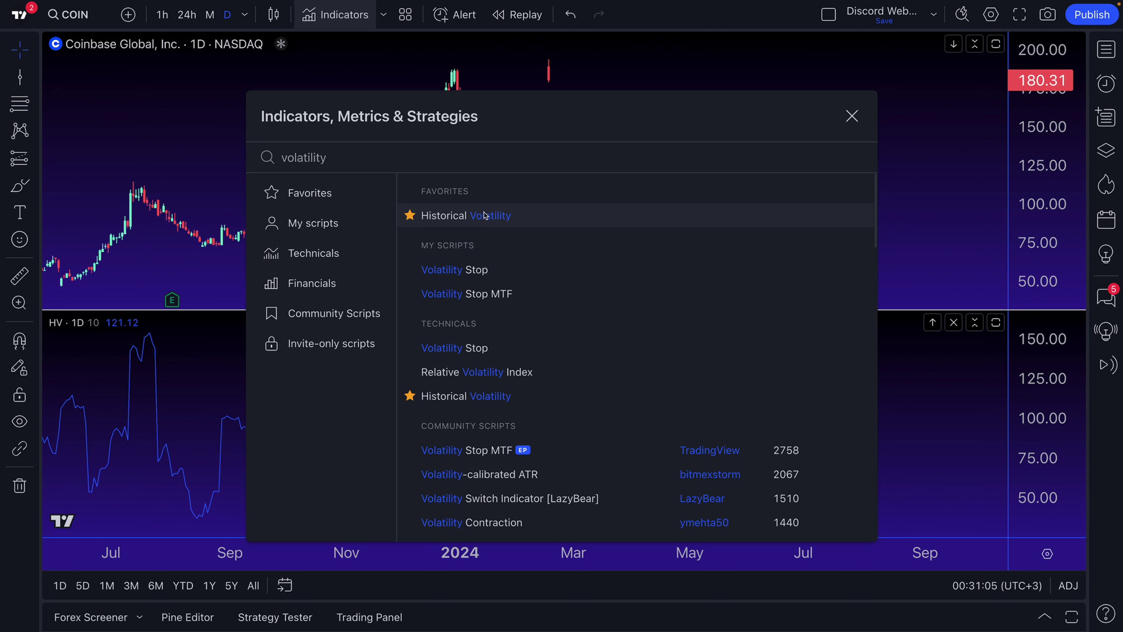
- Browse the 'volatility' indicator results and dismiss the dialog without adding any indicator
scroll(517, 446, down, 1)
scroll(517, 445, down, 7)
scroll(585, 374, up, 8)
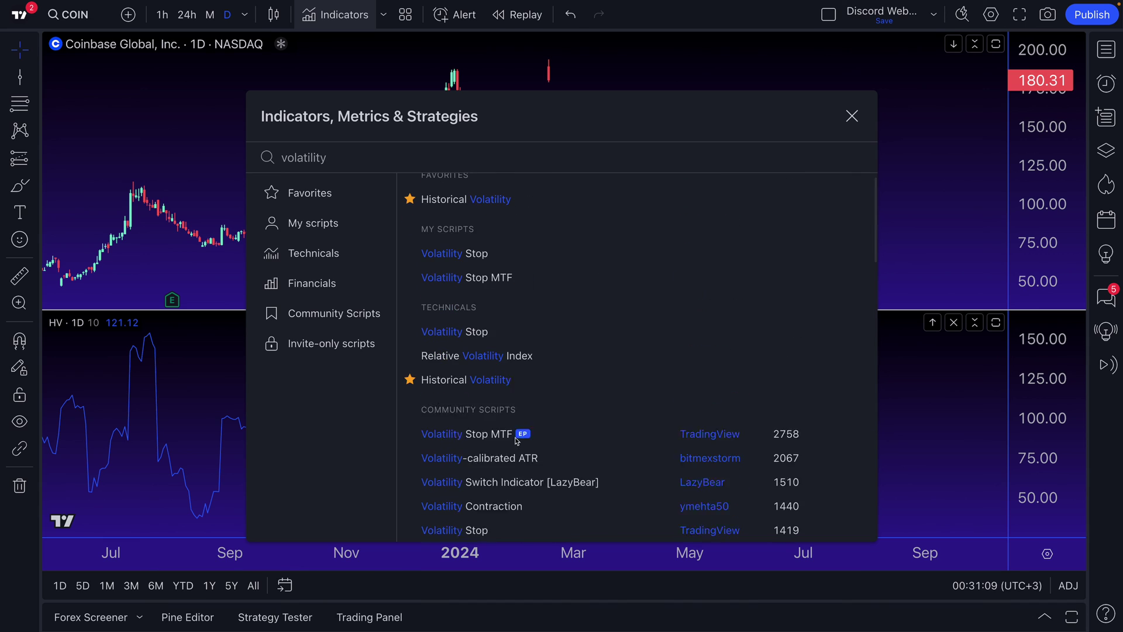
click(884, 106)
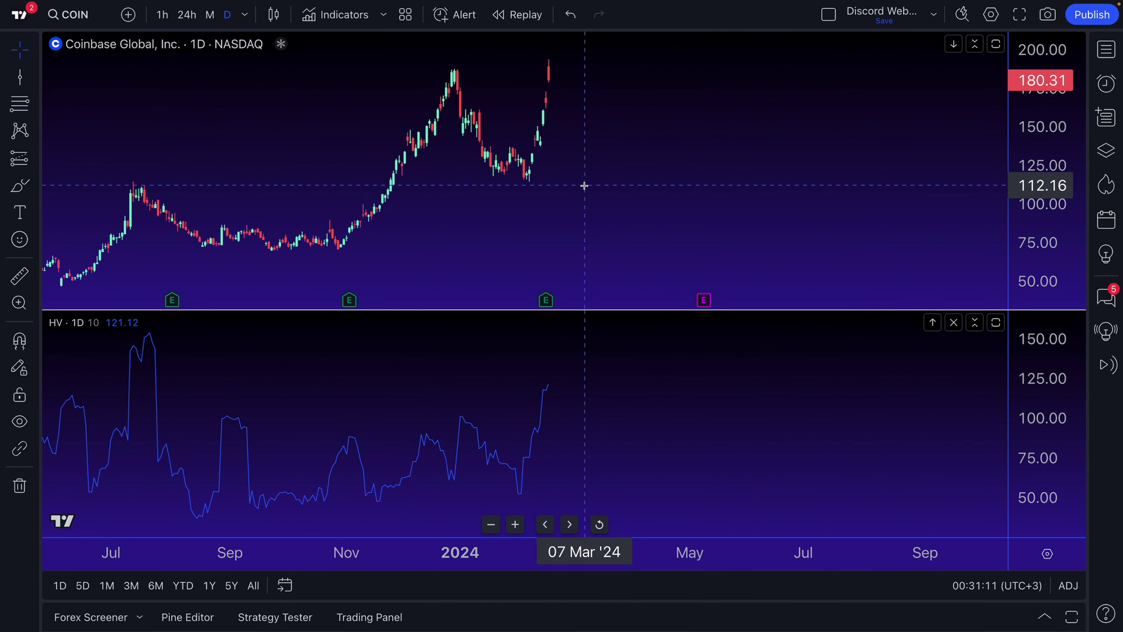
scroll(451, 251, down, 1)
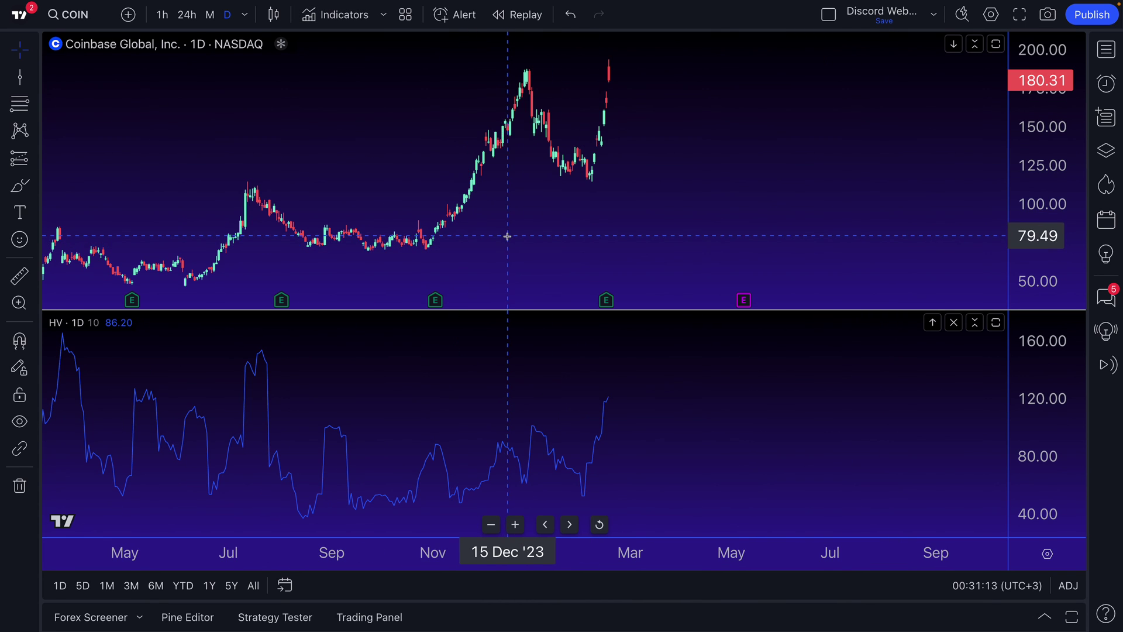